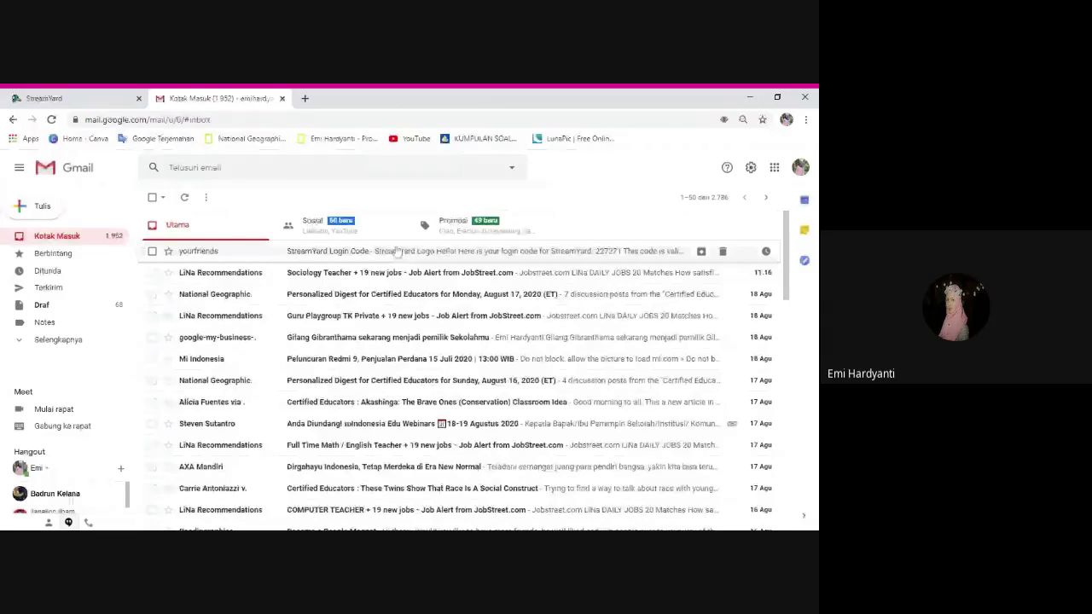
- Open the StreamYard Login Code email and copy the login code from it
left_click(339, 251)
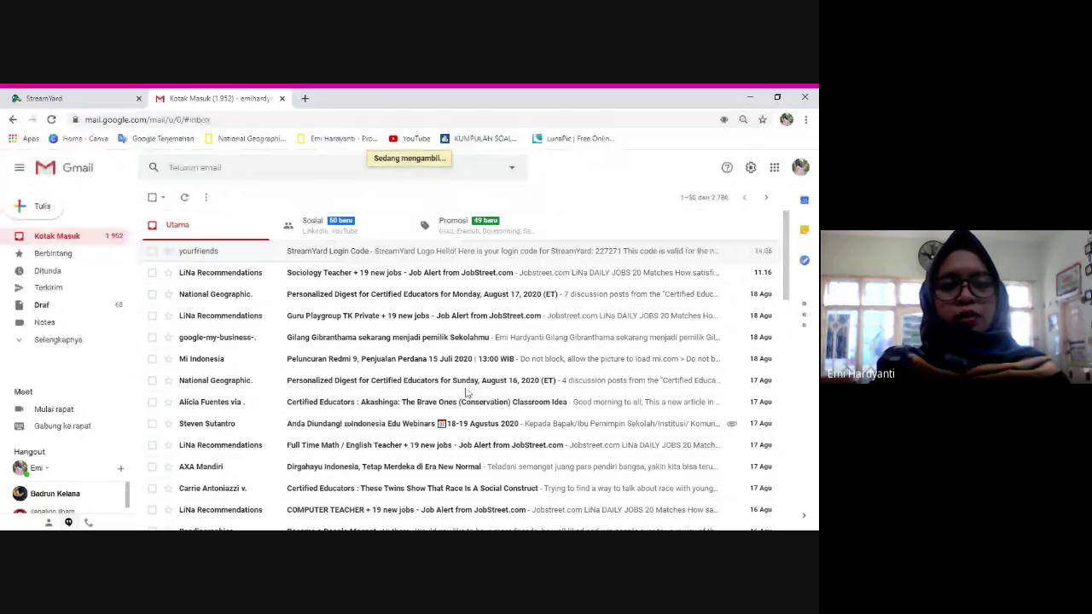
key("Return")
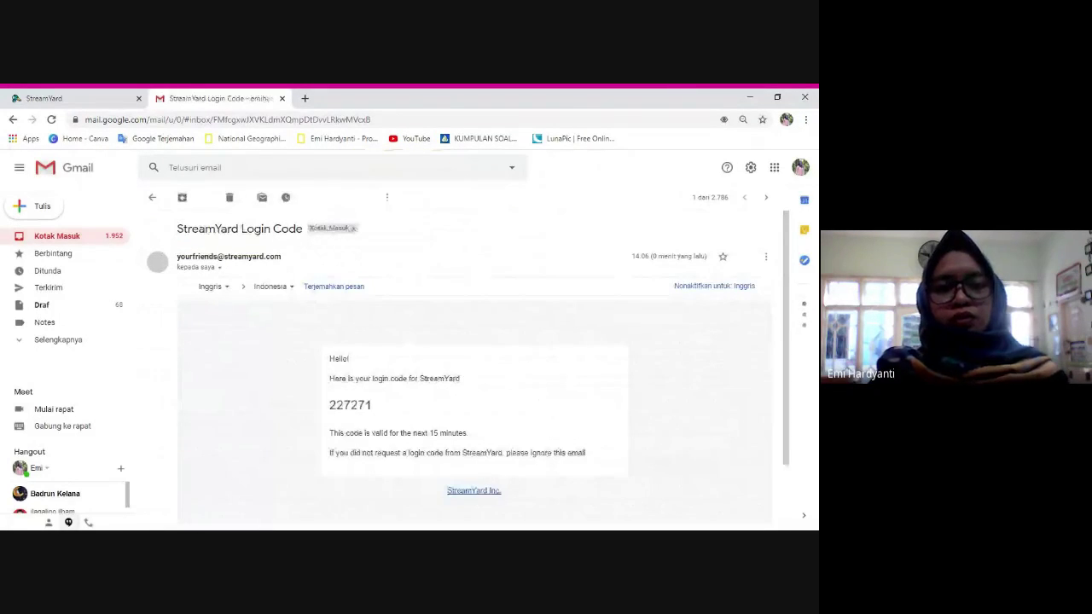
double_click(350, 406)
key("ctrl+c")
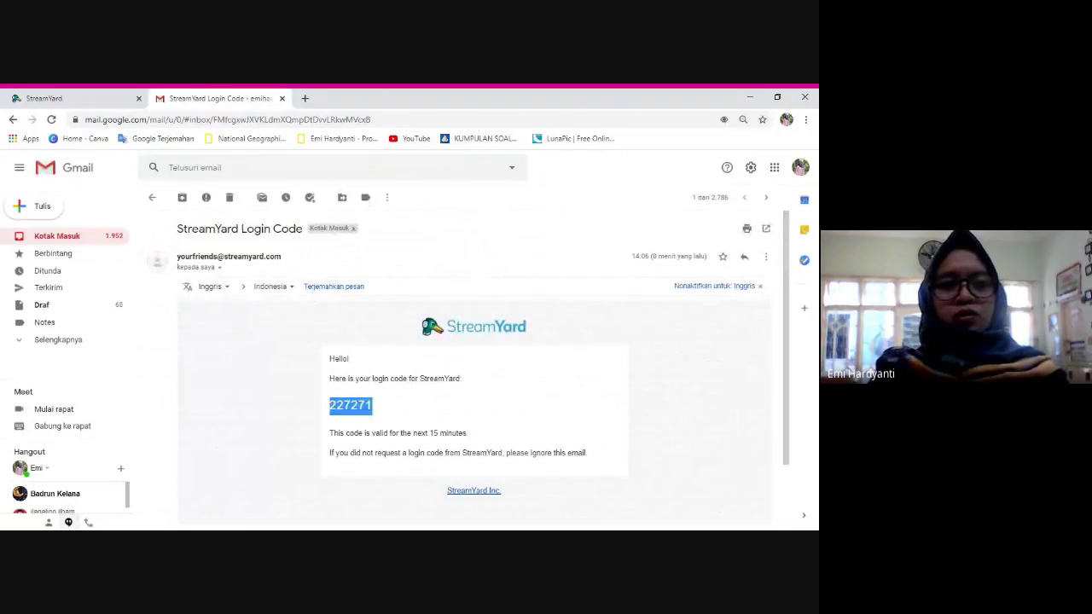
- Paste the emailed login code into the StreamYard 6 digit code field, log in, and close the Gmail page
left_click(68, 98)
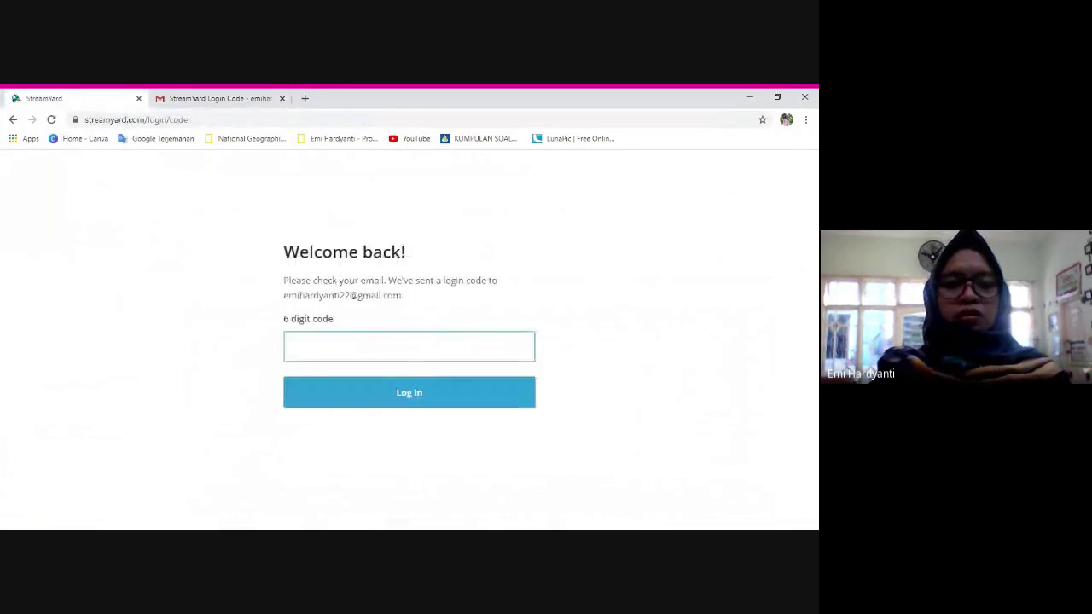
key("ctrl+v")
left_click(386, 407)
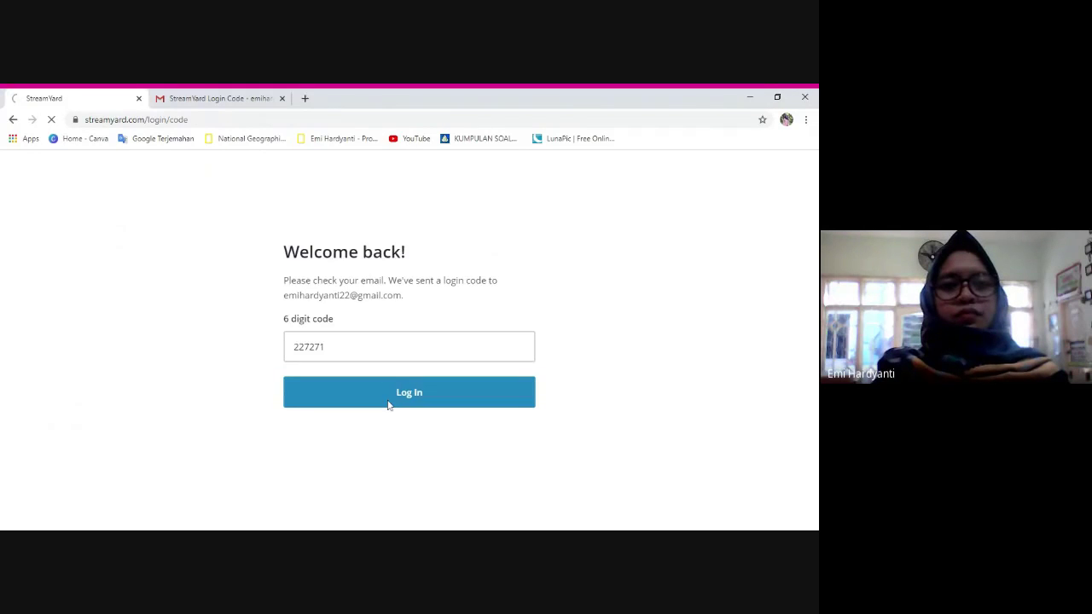
left_click(282, 98)
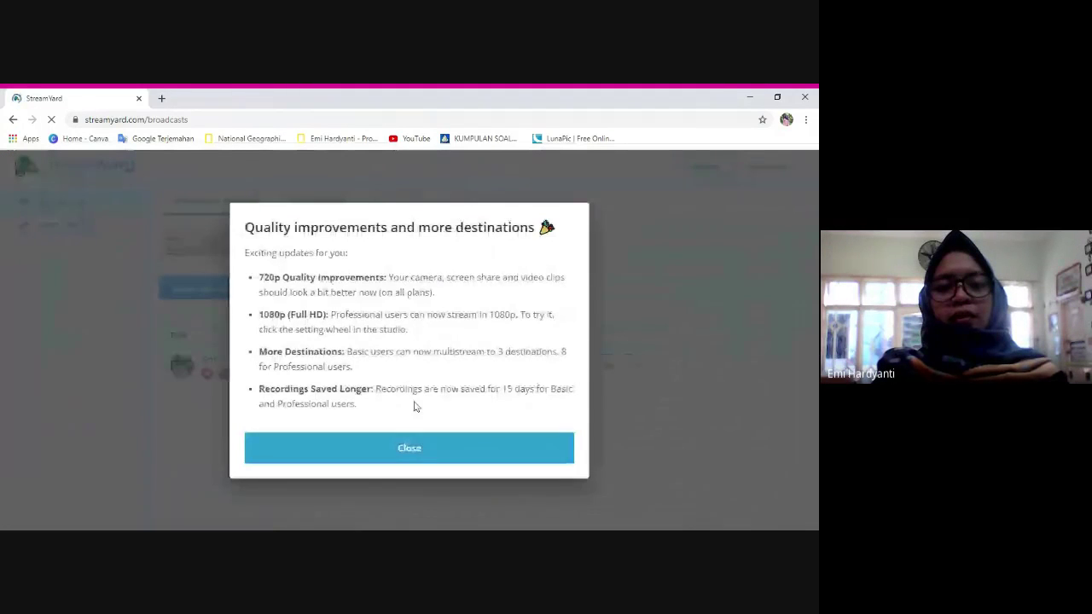
- Dismiss the updates notice, enter the studio of the Group 1 - Report Observation broadcast, and allow microphone and camera access
left_click(409, 448)
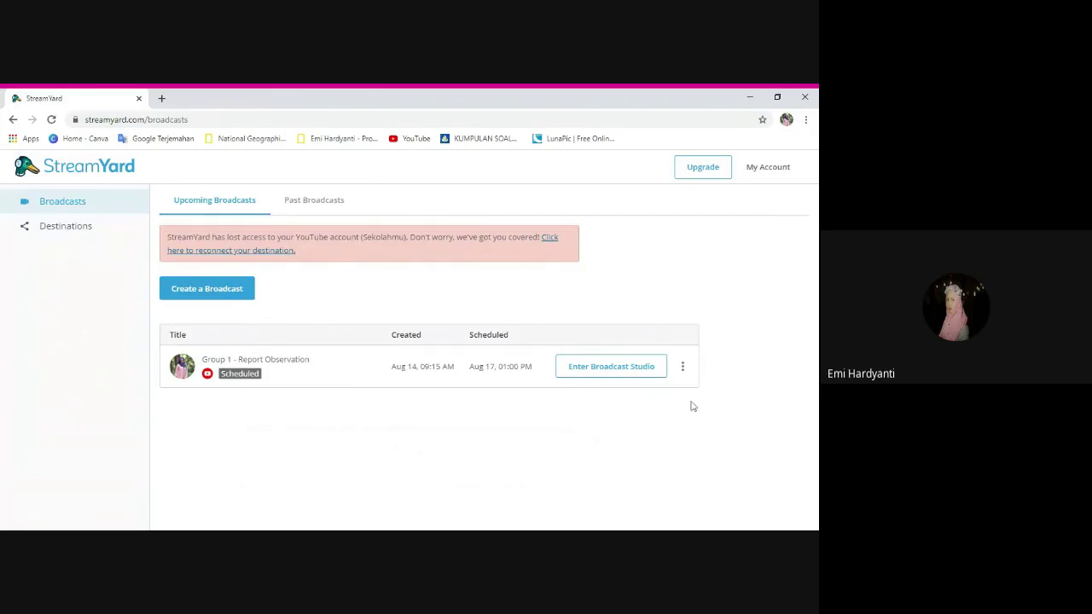
left_click(593, 369)
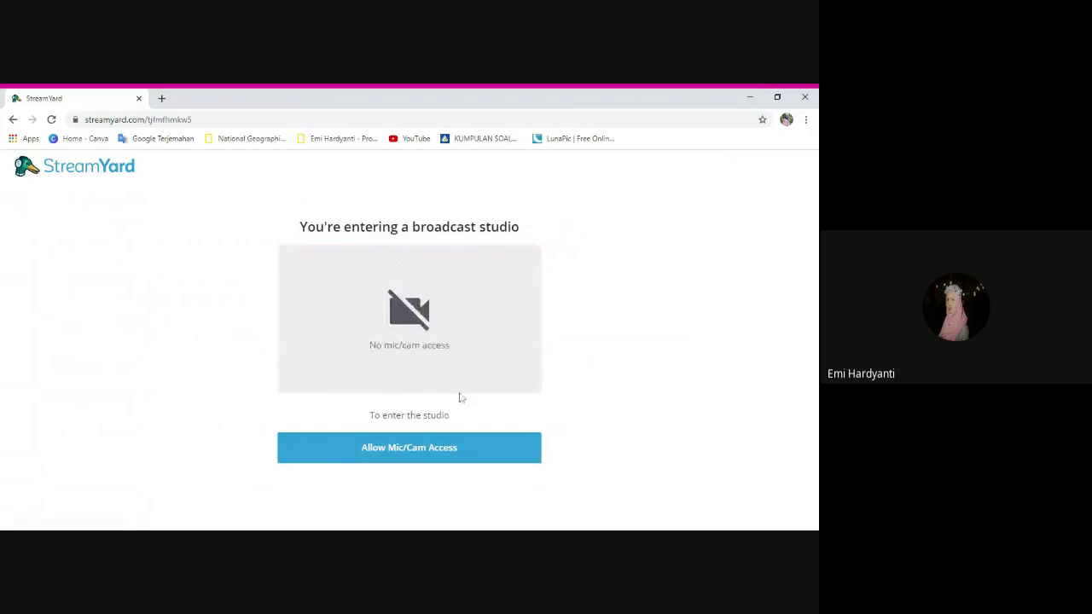
left_click(401, 458)
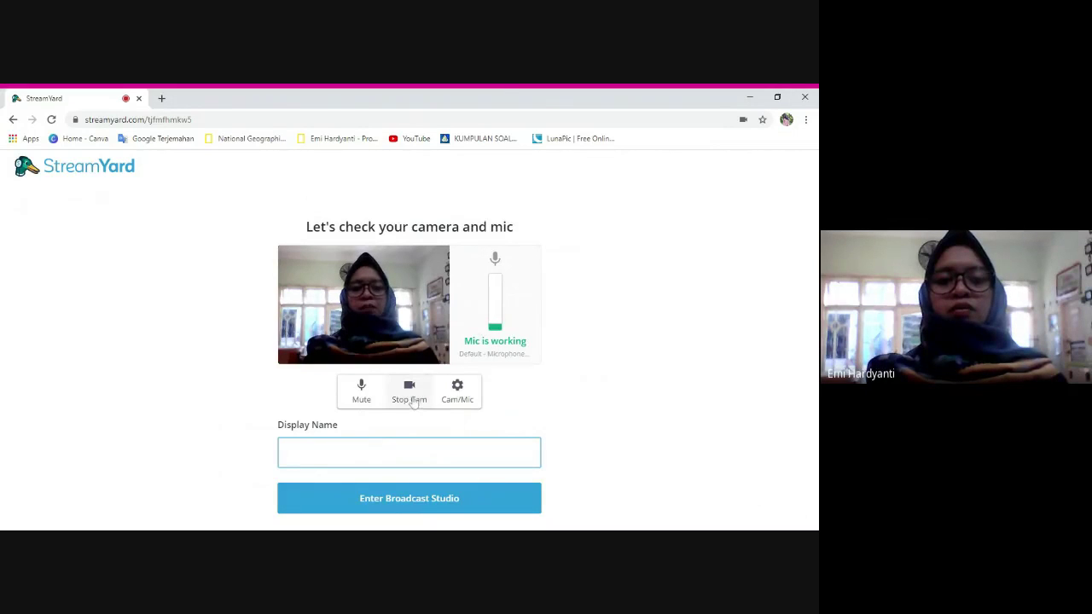
- Review the camera and microphone settings for the broadcast, then close them
left_click(362, 392)
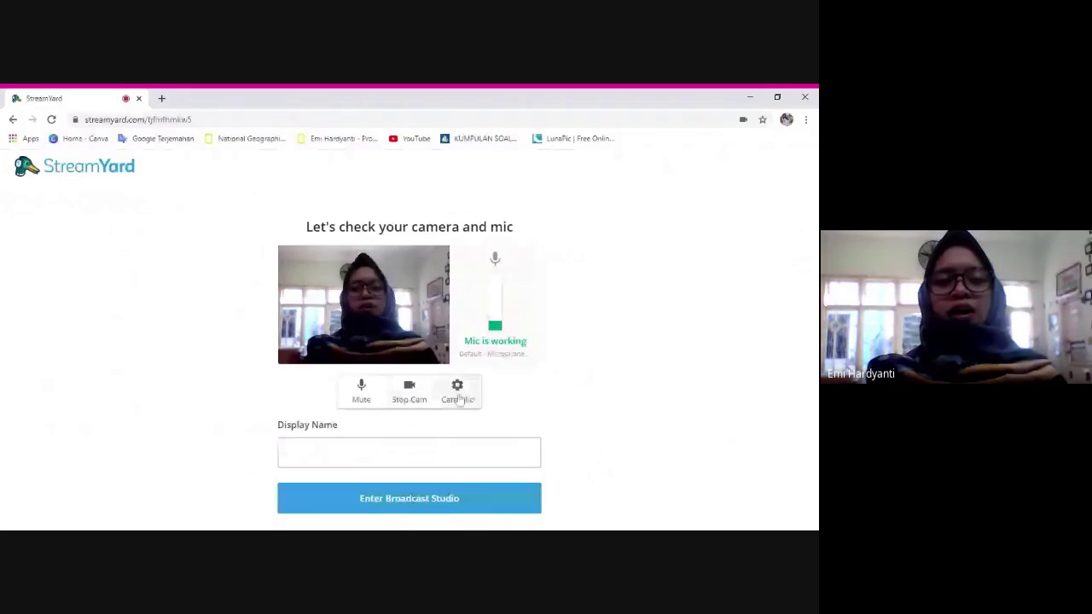
left_click(457, 392)
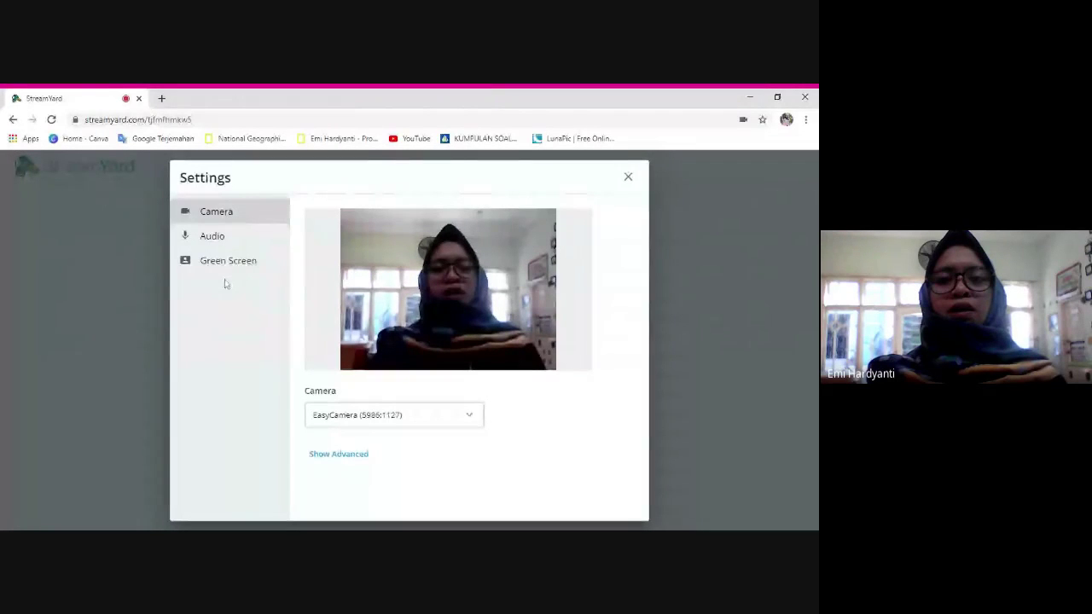
left_click(628, 177)
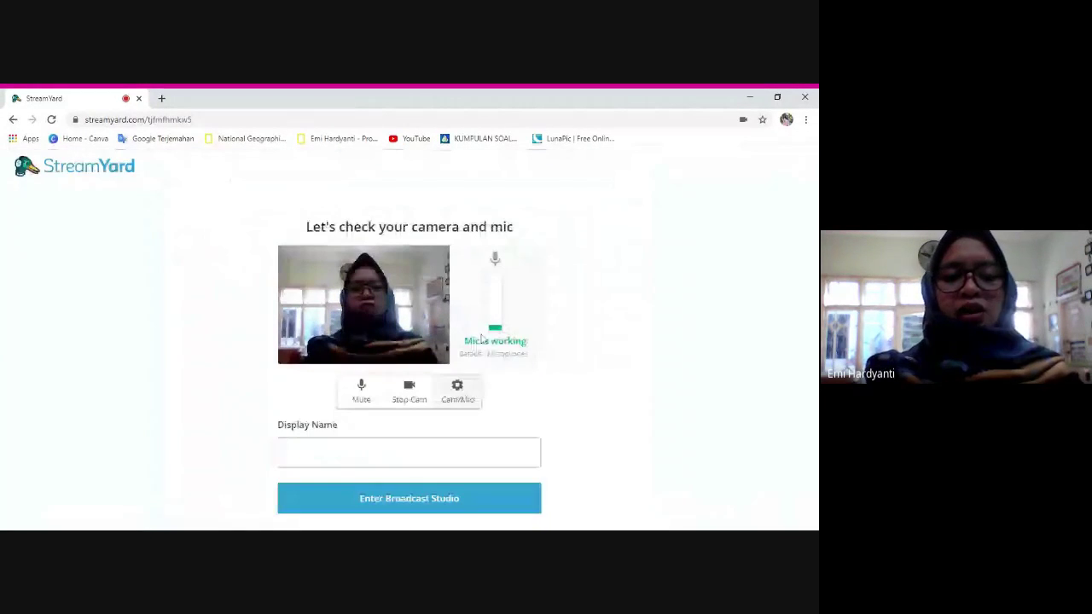
- Enter the host's full name as the display name and enter the broadcast studio
left_click(410, 453)
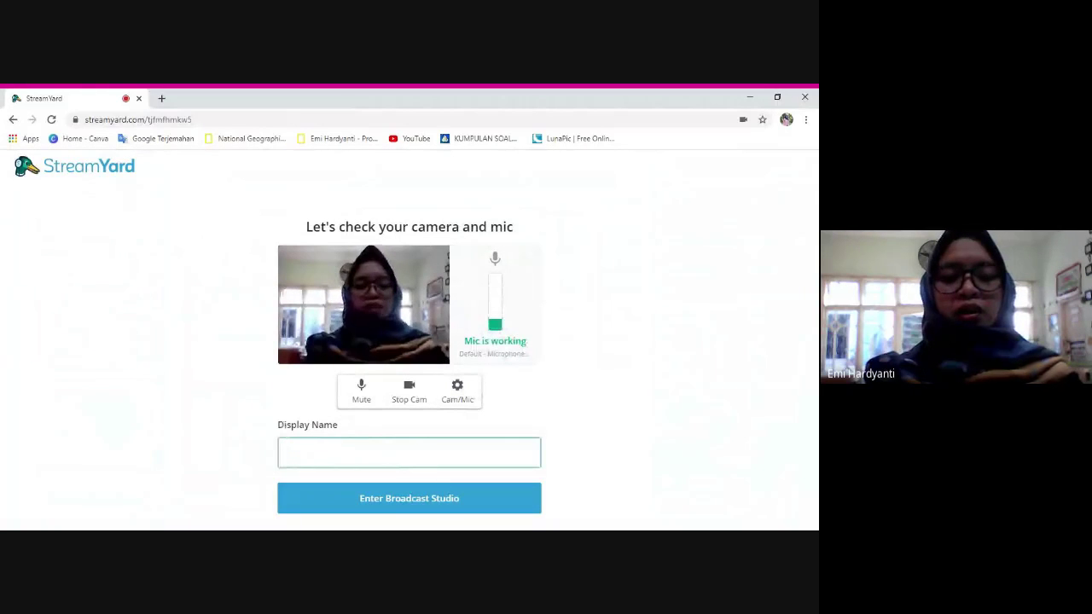
type("M")
key("BackSpace")
type("Miss ")
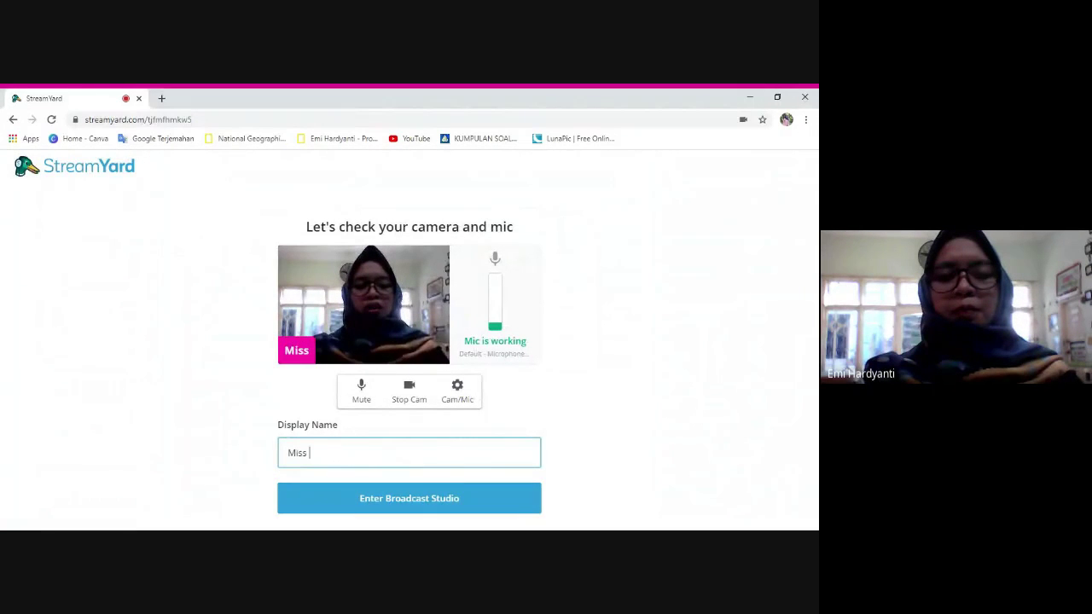
type("Emi")
key("BackSpace")
key("BackSpace")
key("BackSpace")
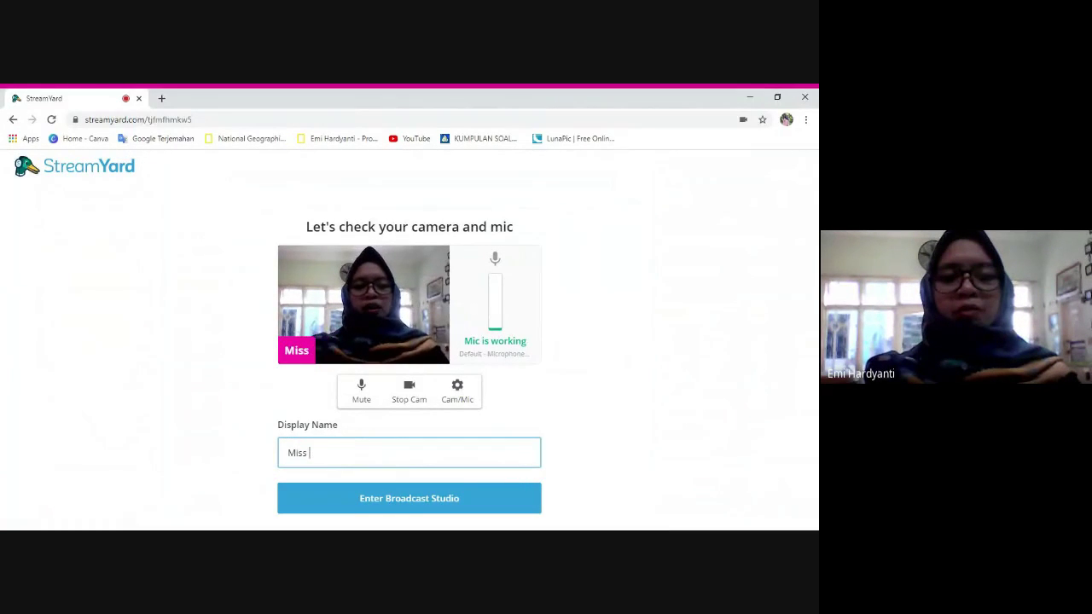
key("BackSpace")
key("BackSpace")
key("BackSpace")
key("BackSpace")
key("BackSpace")
type("E")
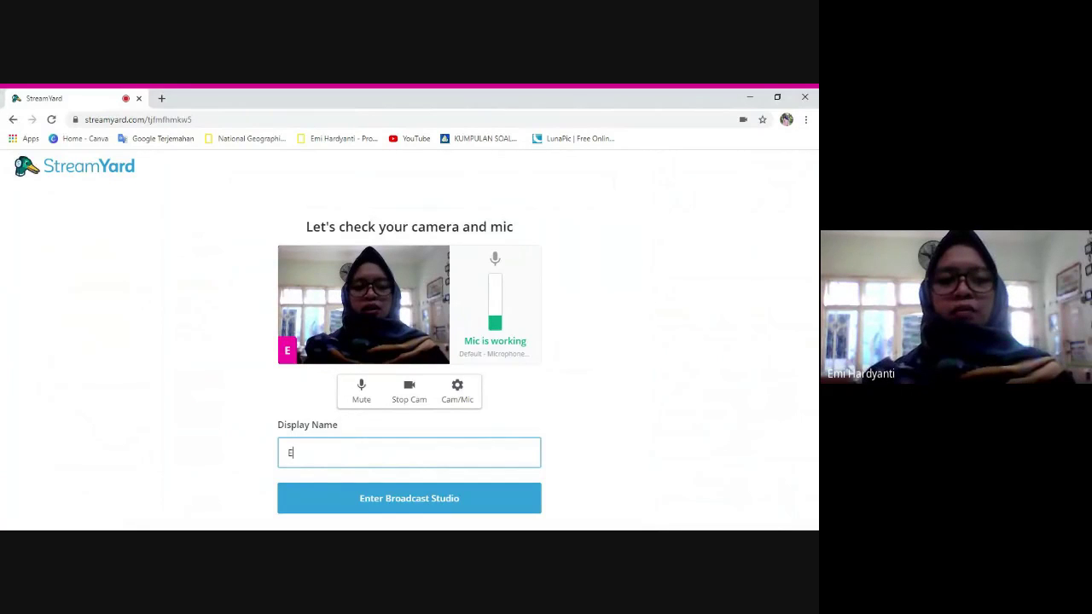
type("mi Har")
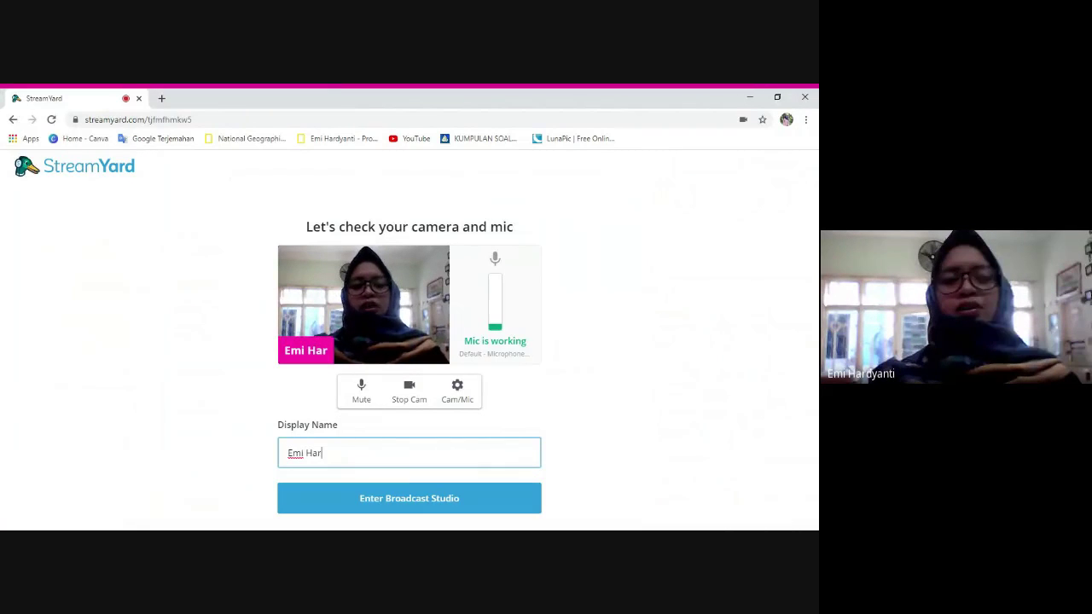
type("dyanti")
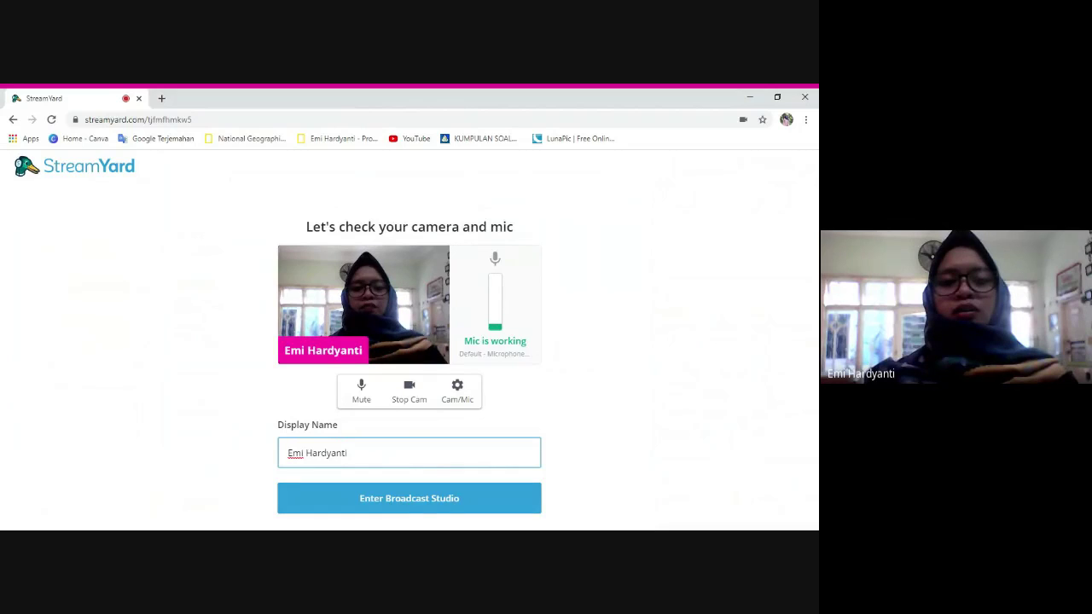
left_click(424, 505)
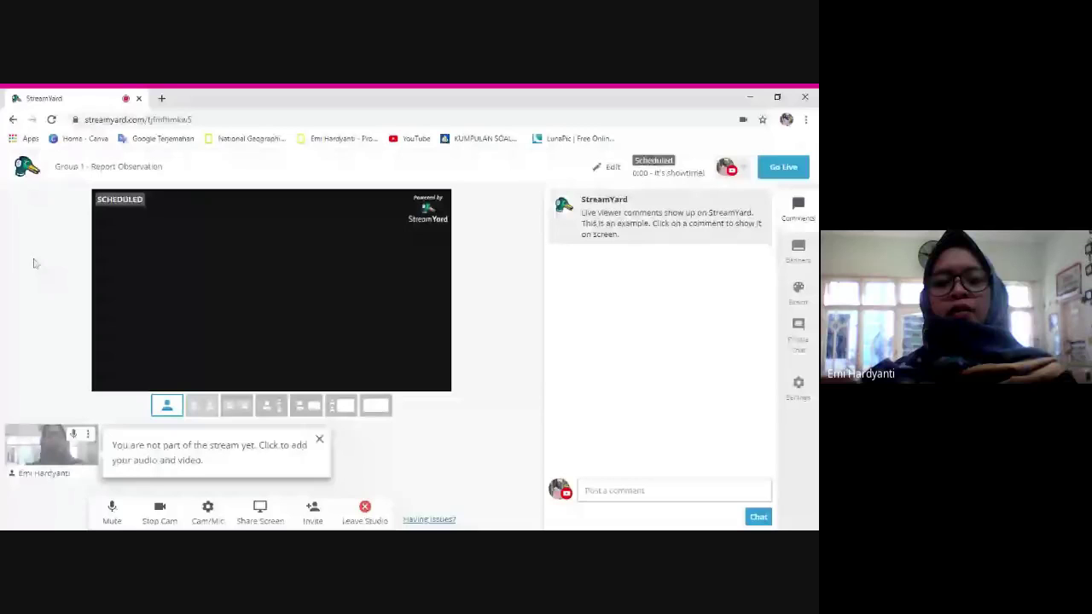
- Demonstrate adding and removing the host's camera on the stream, dismiss the audio tip, and leave the camera added
mouse_move(47, 461)
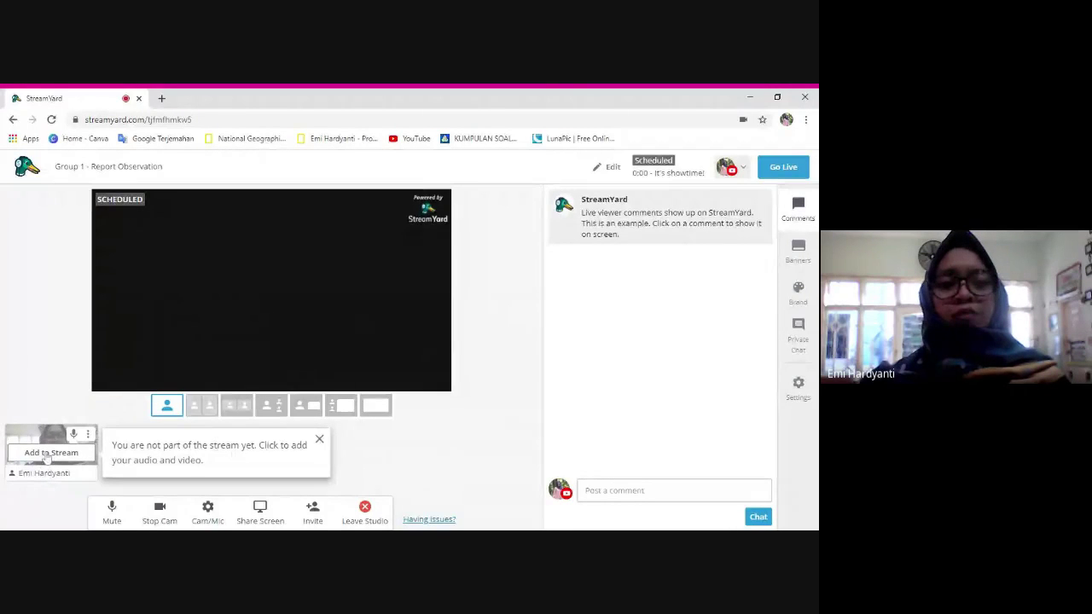
left_click(56, 456)
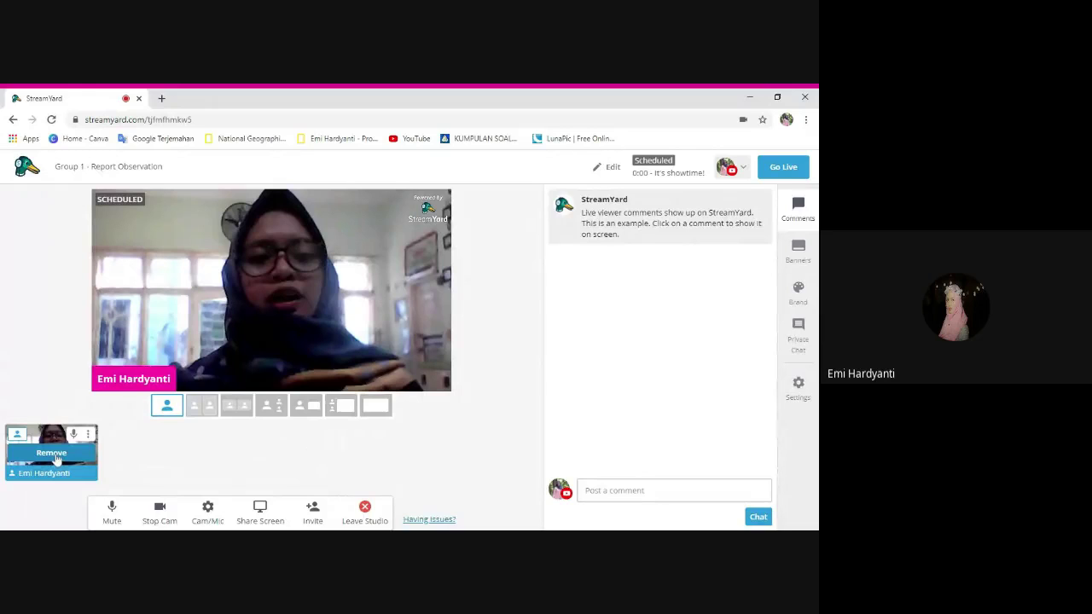
left_click(53, 454)
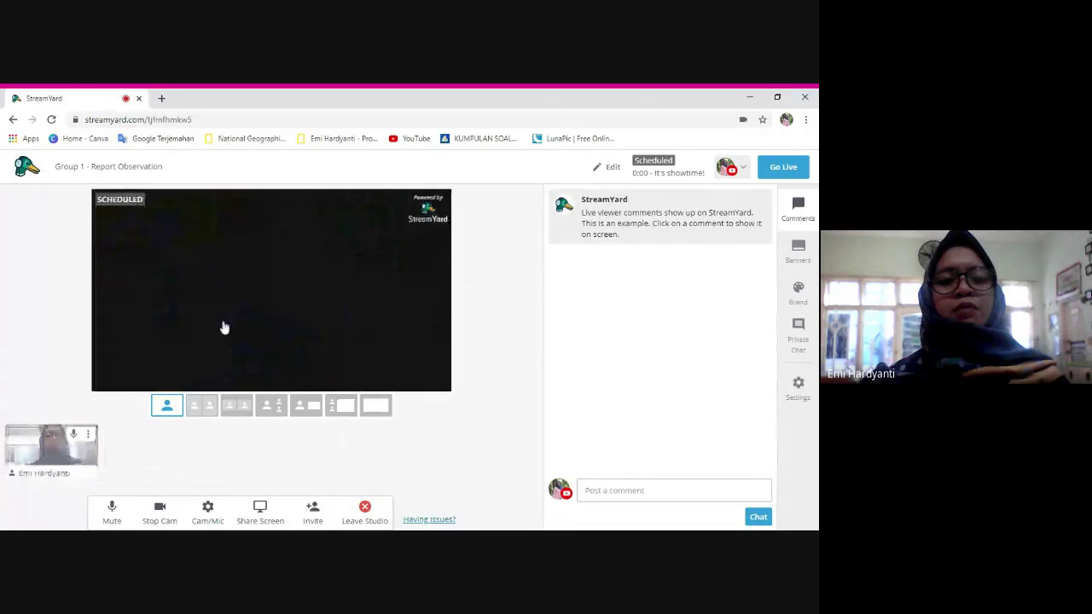
mouse_move(53, 450)
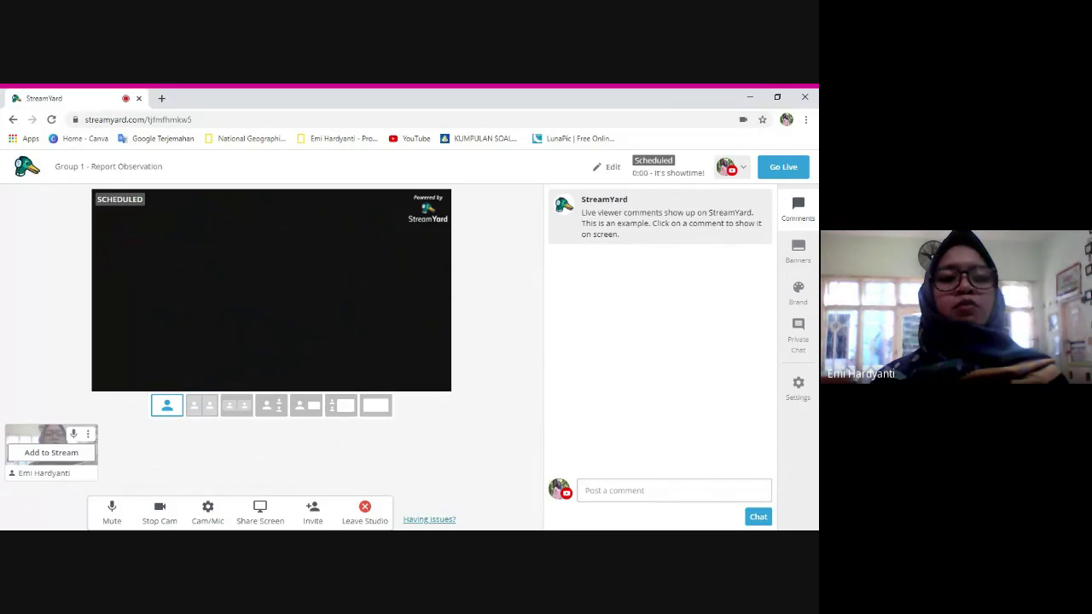
left_click(52, 453)
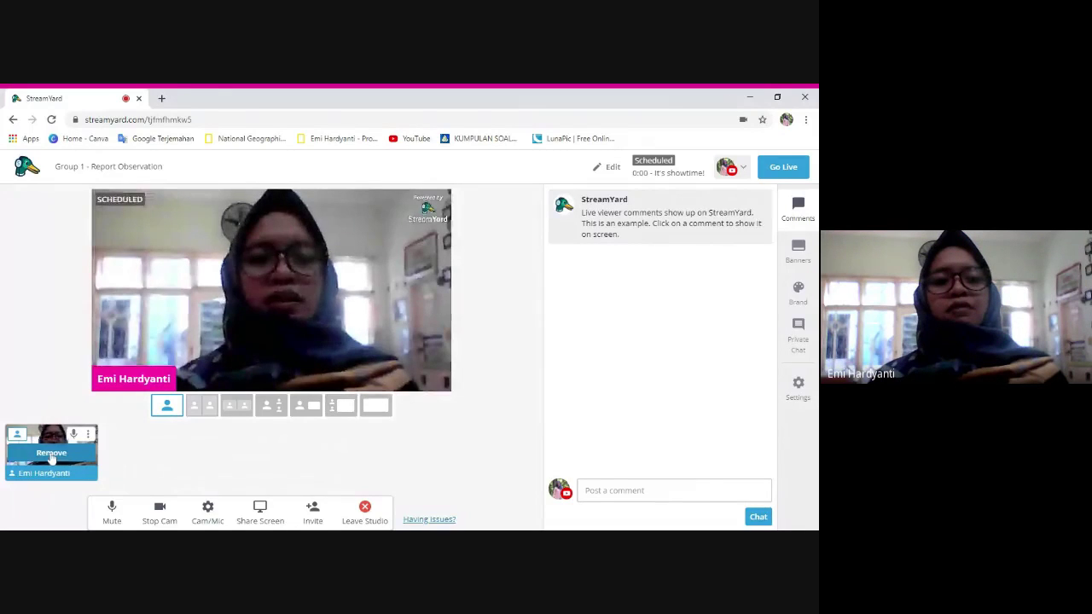
left_click(51, 455)
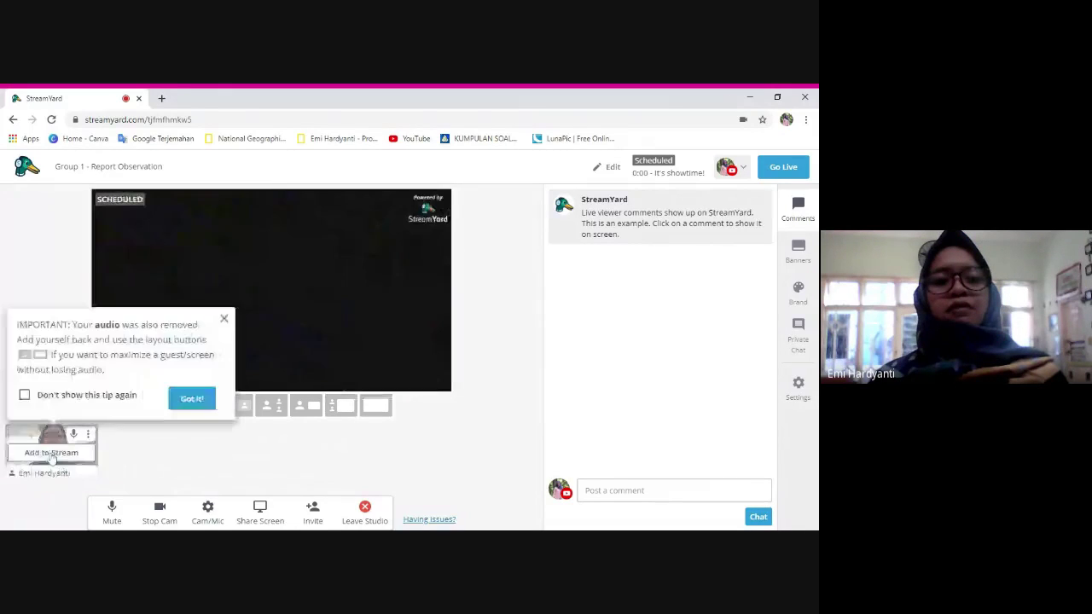
left_click(192, 399)
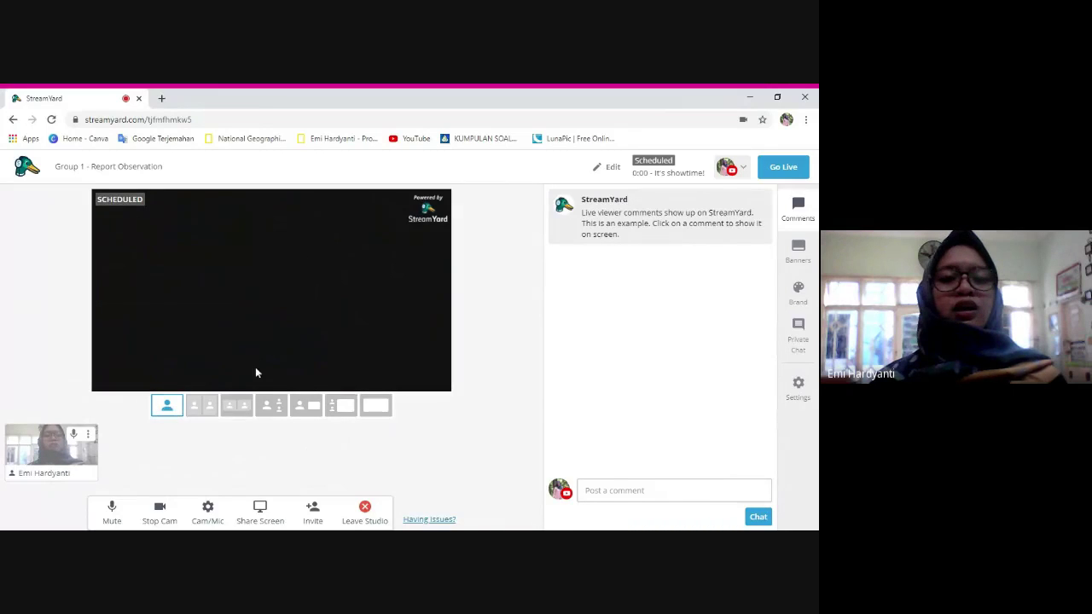
left_click(53, 452)
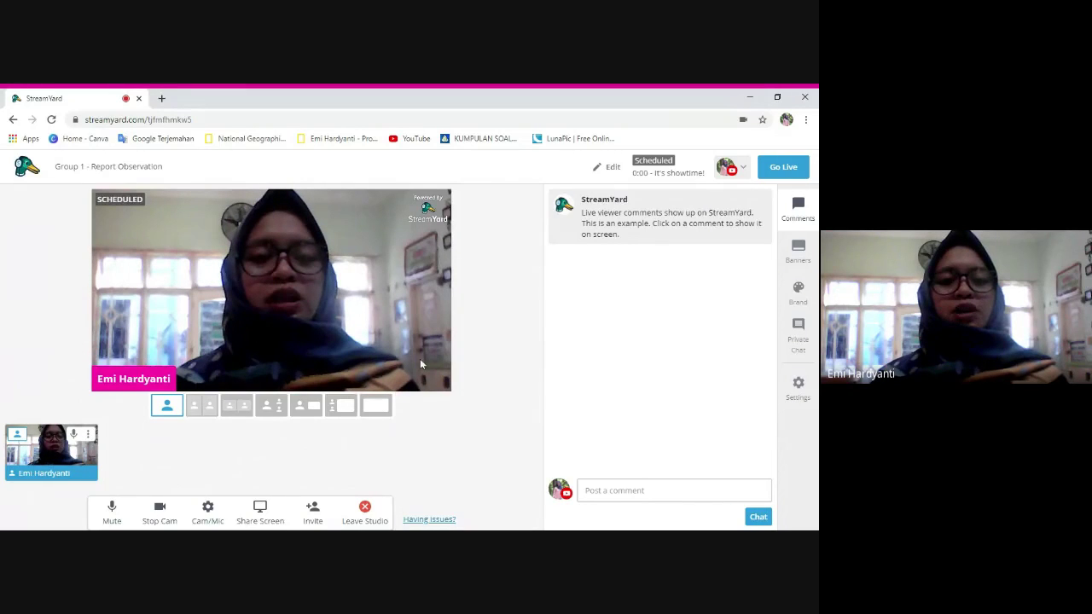
- Try each of the other stream layouts in order, ending on the full-screen layout
left_click(203, 407)
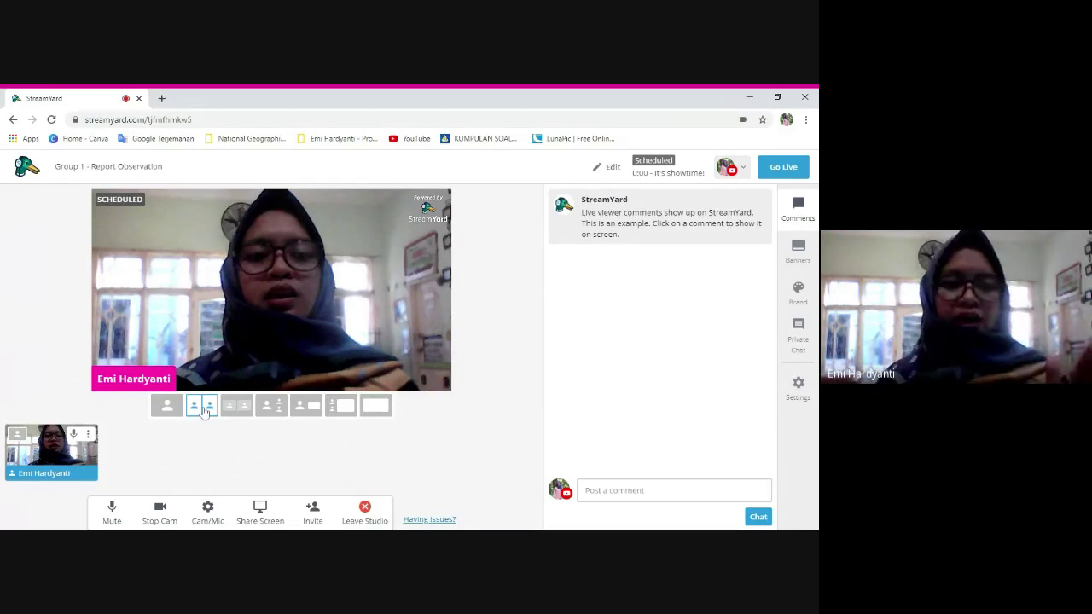
left_click(239, 408)
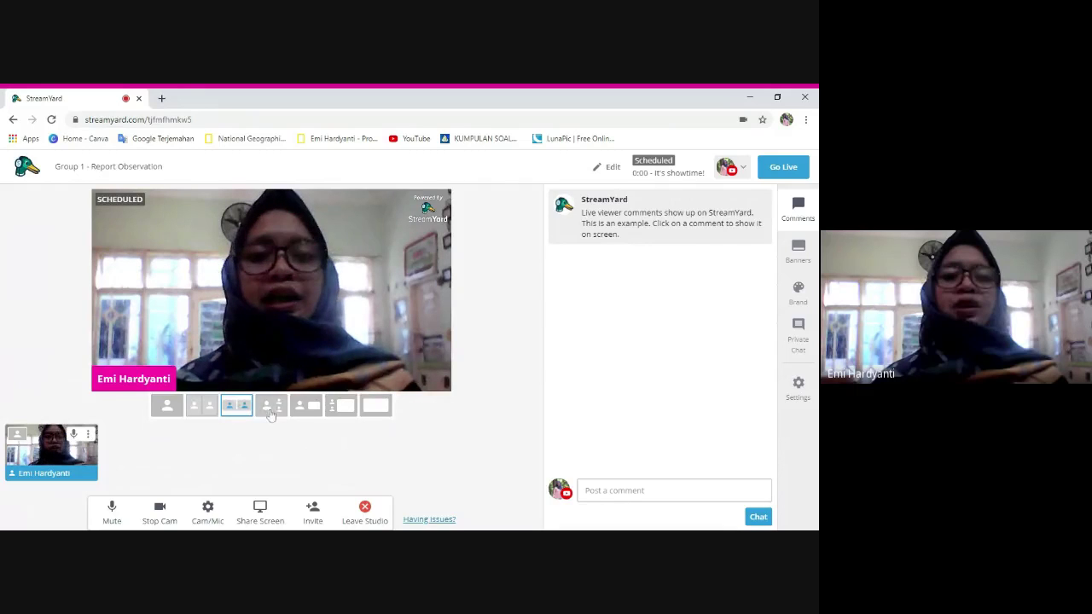
left_click(272, 408)
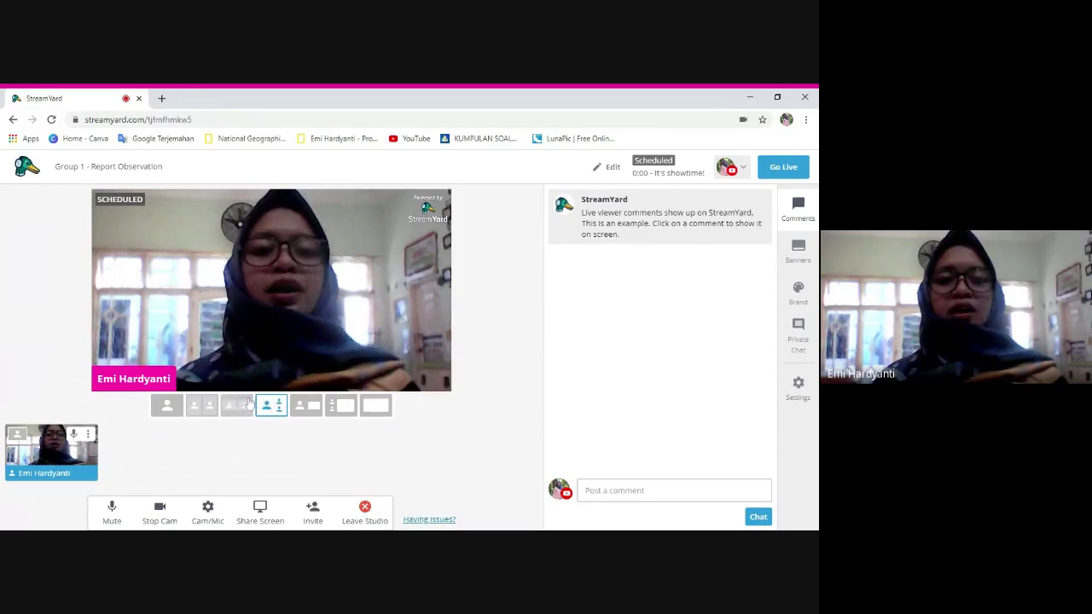
left_click(308, 409)
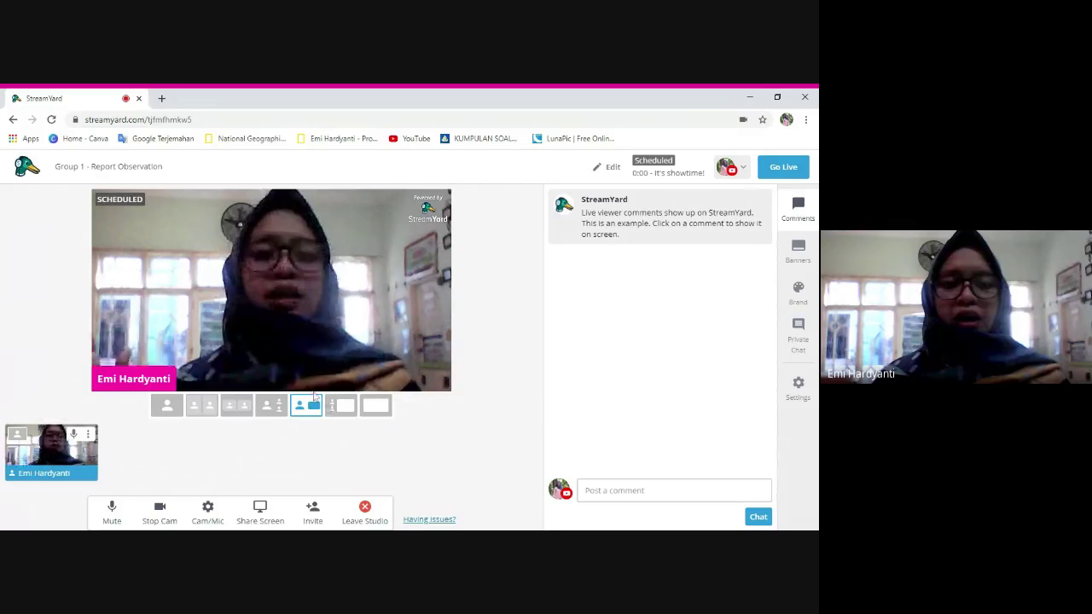
left_click(342, 407)
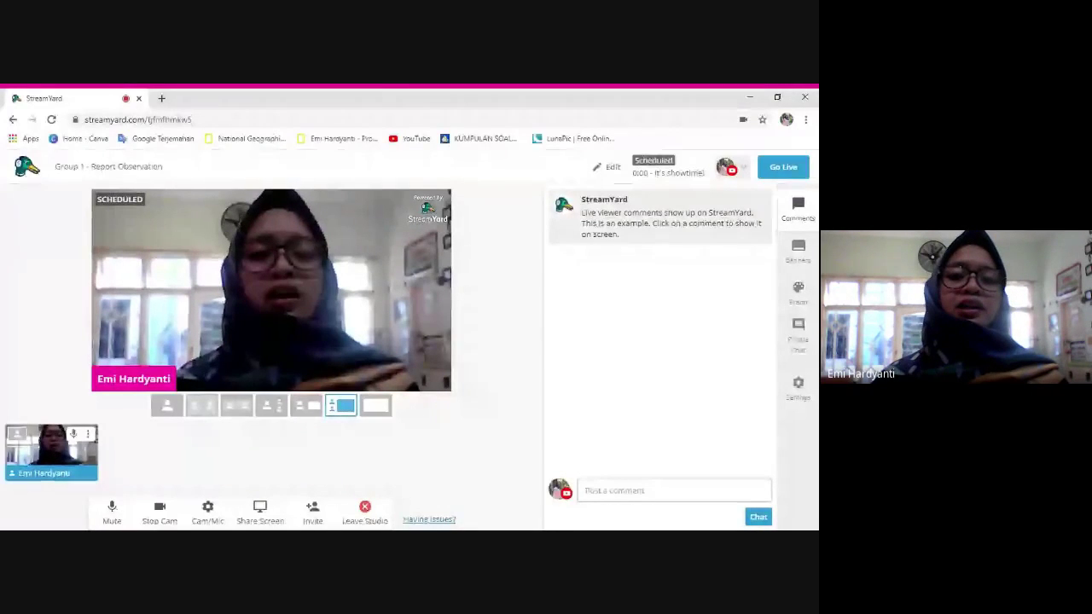
left_click(373, 409)
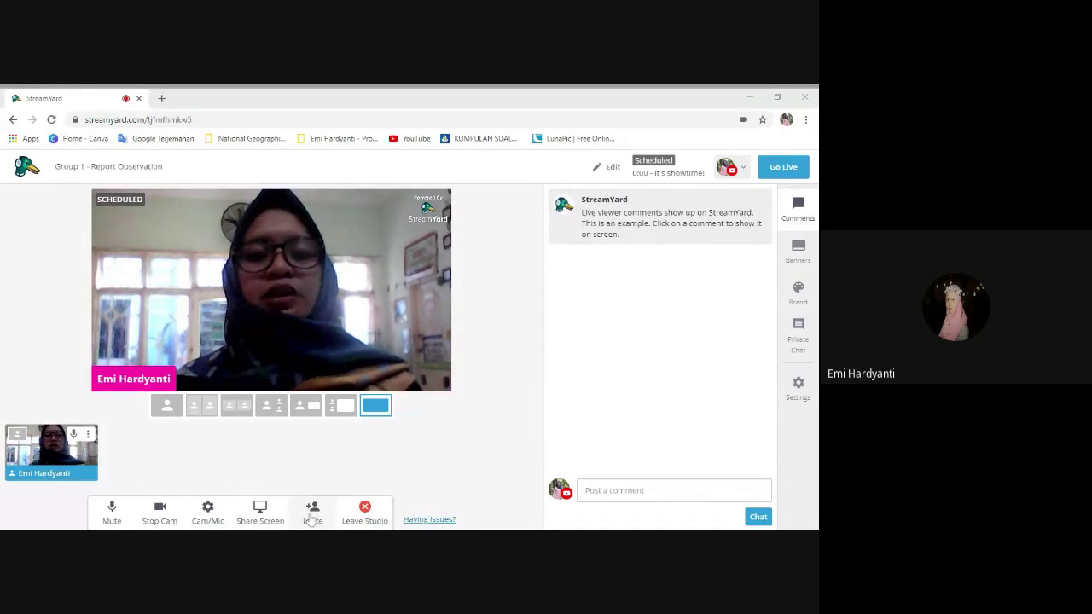
- Share the entire screen in the studio without audio, then stop the screen share
left_click(260, 512)
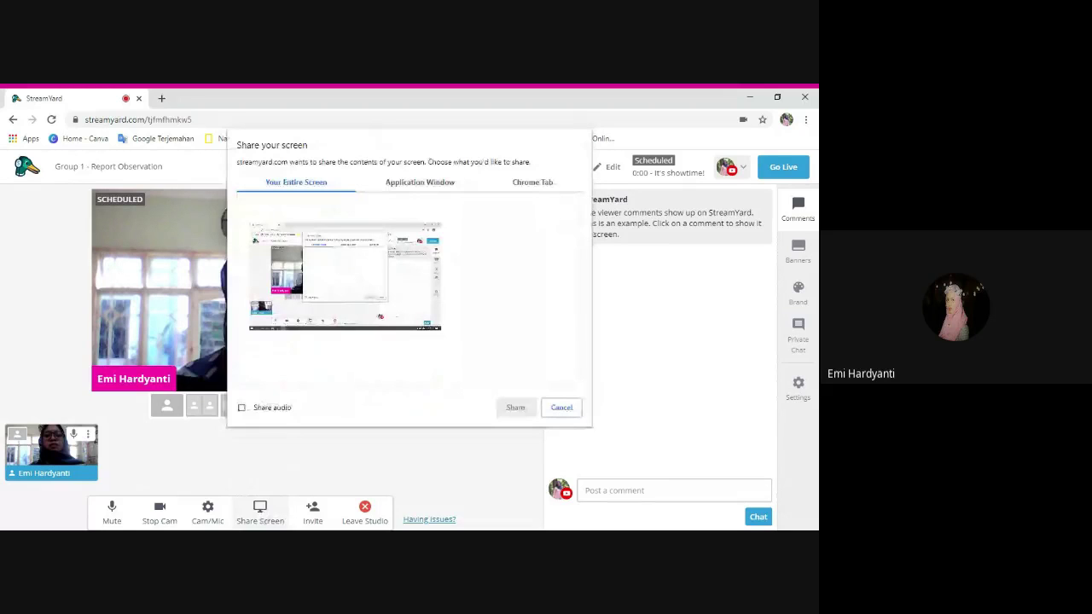
left_click(367, 282)
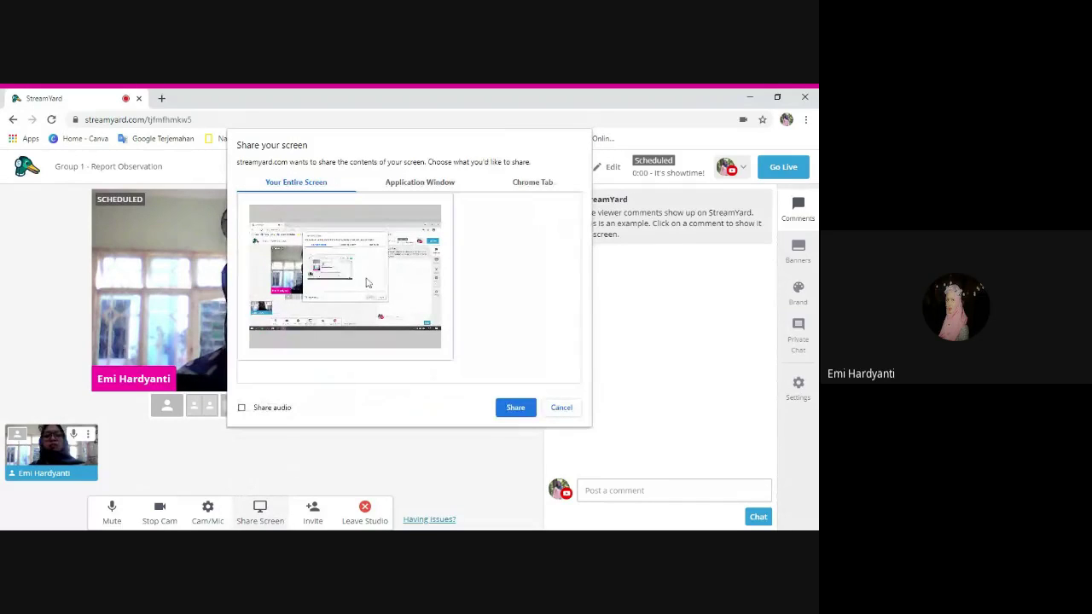
left_click(514, 408)
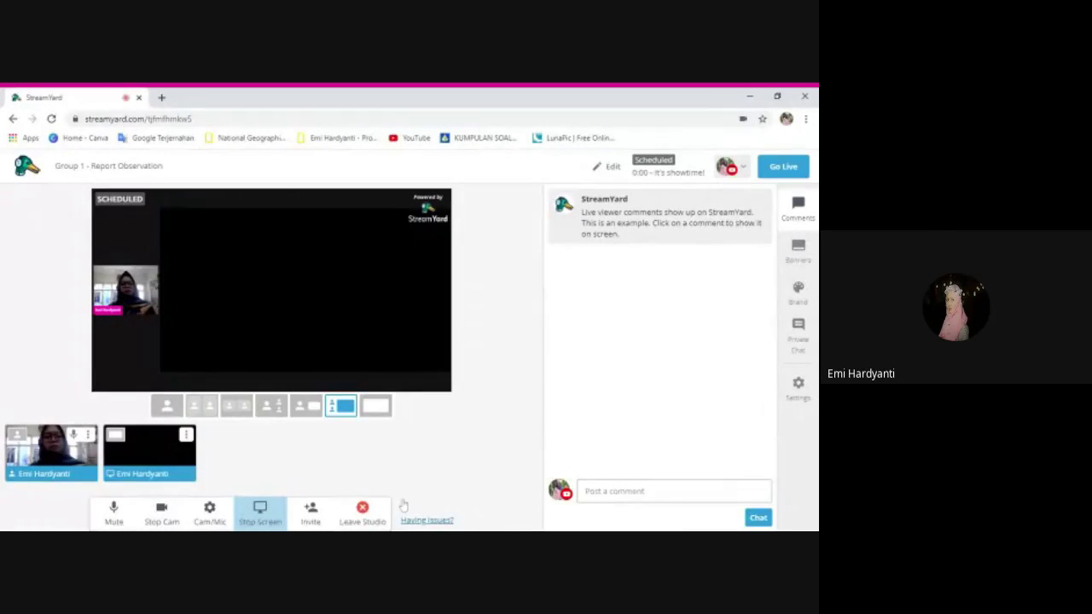
left_click(260, 512)
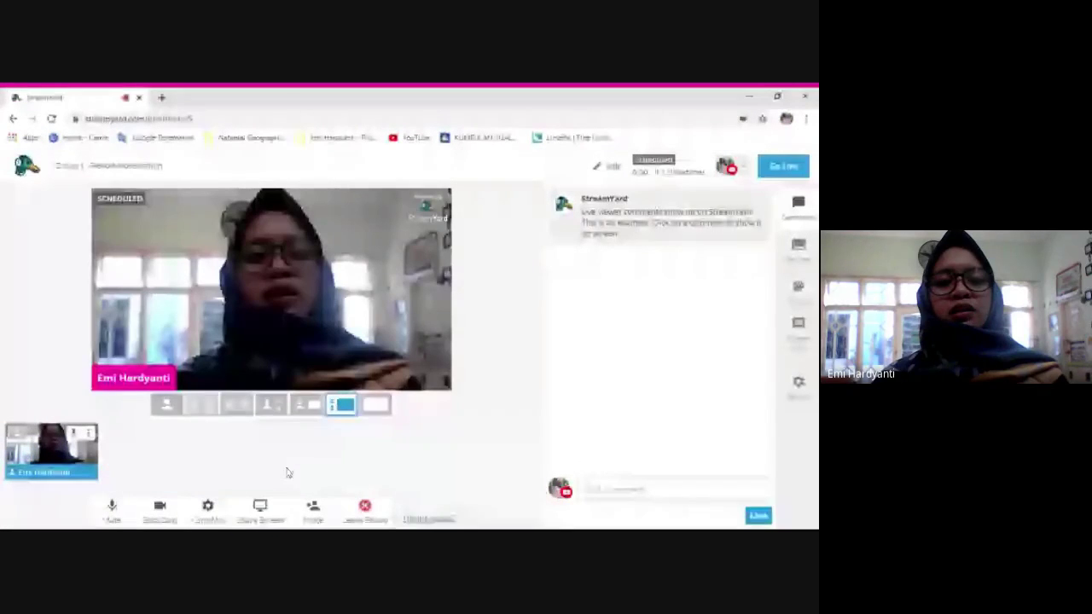
- Copy the guest invitation link for the broadcast studio to the clipboard and close the invitation
left_click(313, 512)
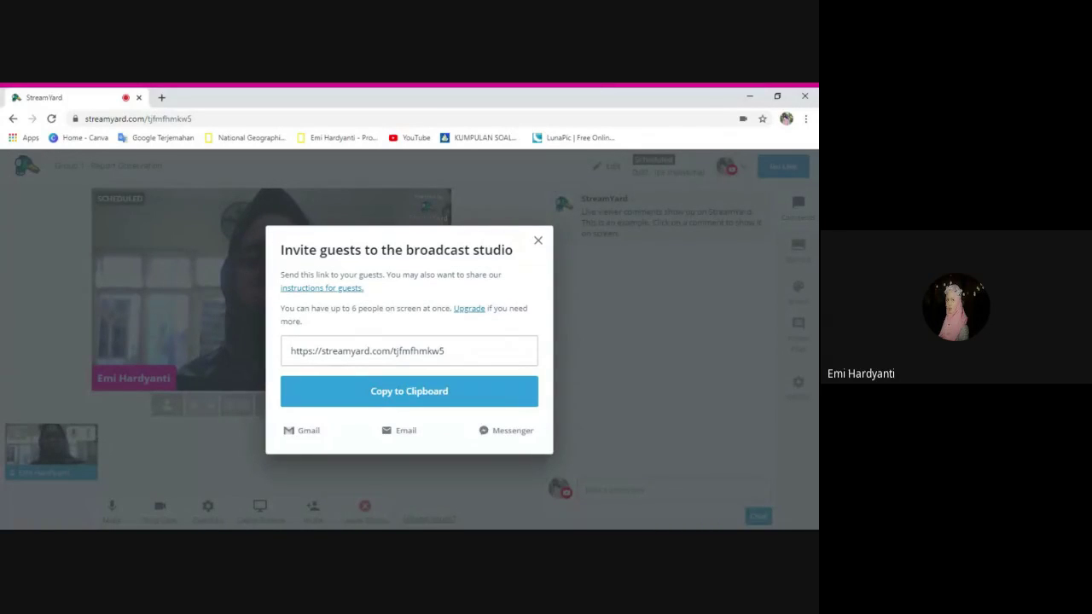
left_click(400, 351)
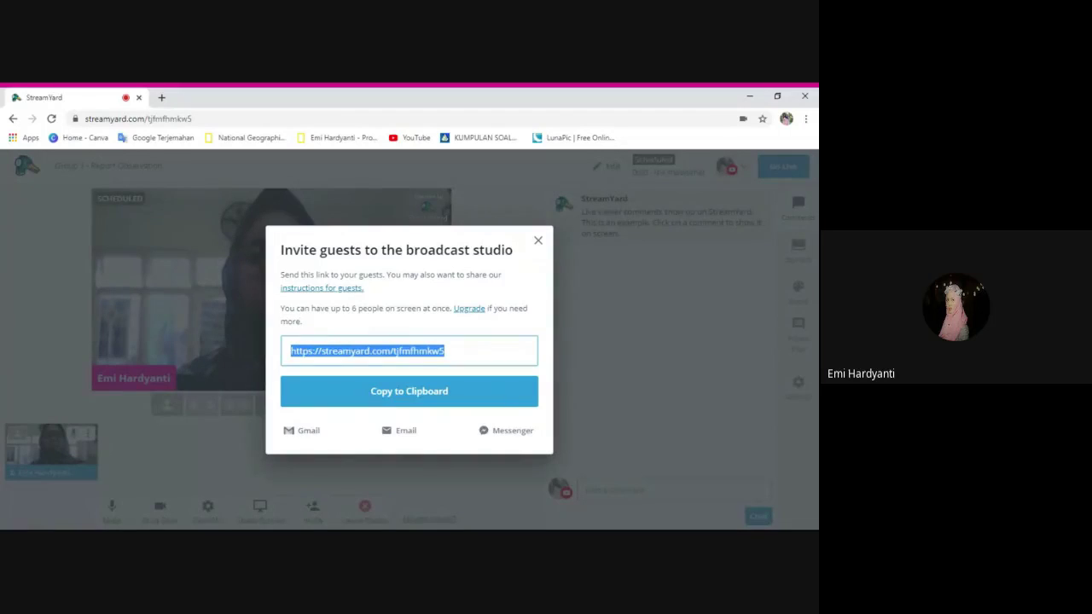
left_click(426, 394)
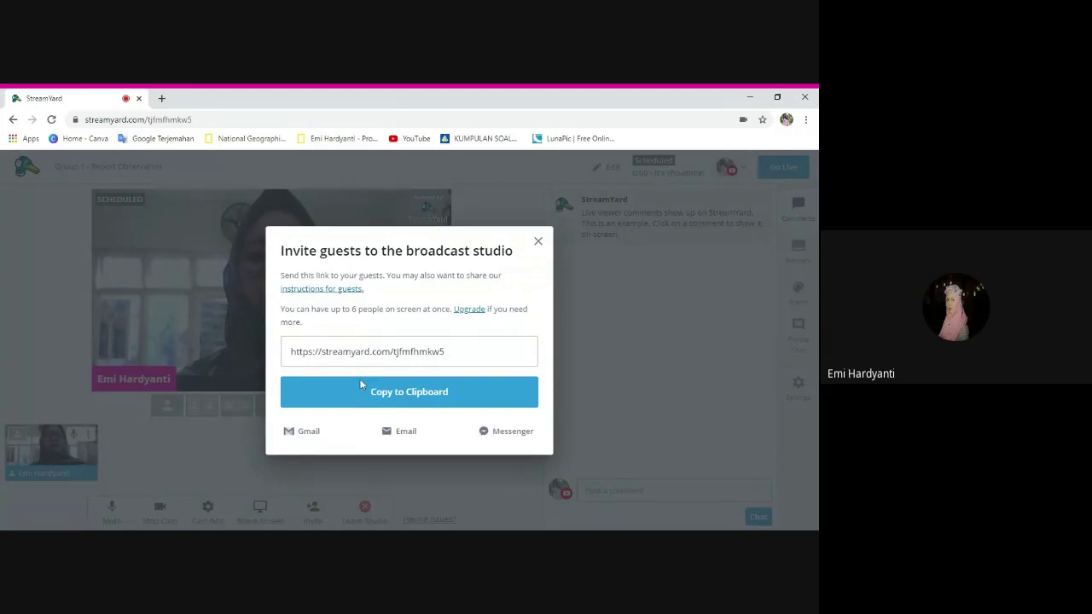
left_click(538, 243)
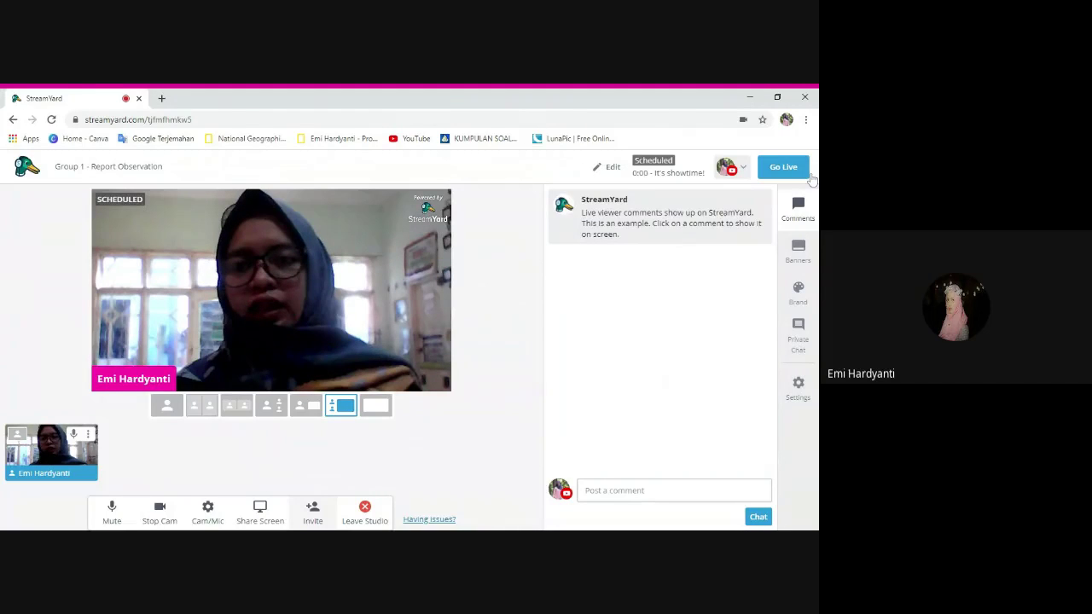
- Review the scheduled broadcast's description, privacy, thumbnail and start time settings, then close them unchanged
left_click(607, 169)
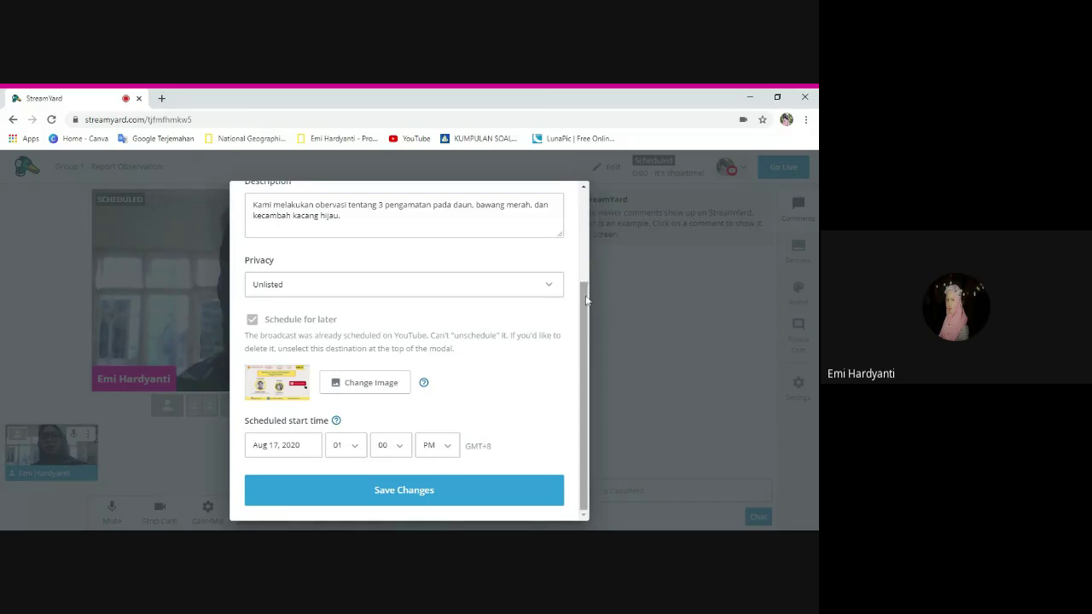
scroll(586, 299, "up", 1)
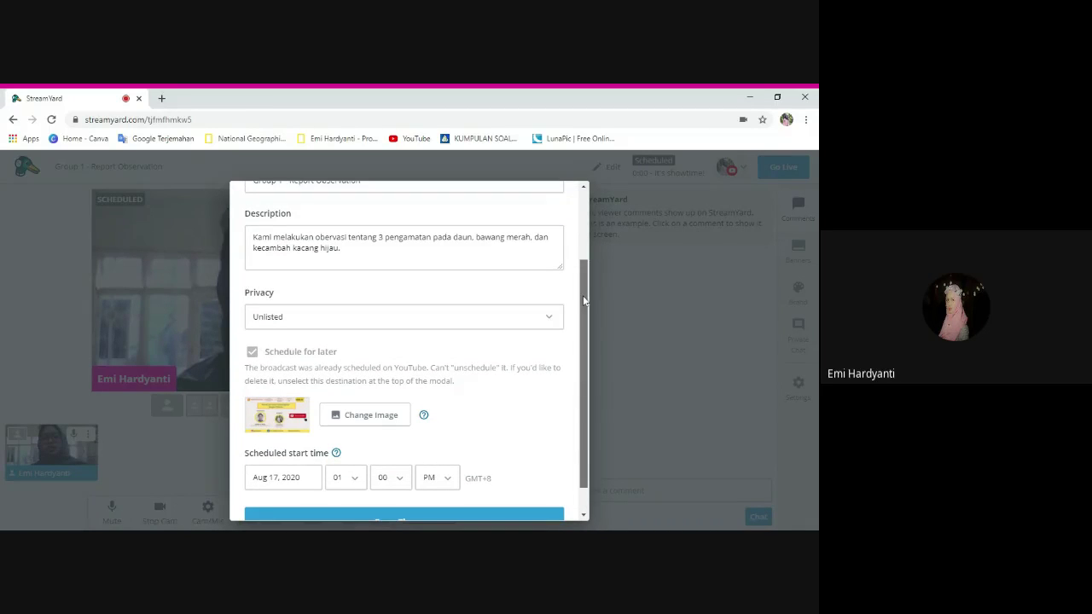
left_click(591, 236)
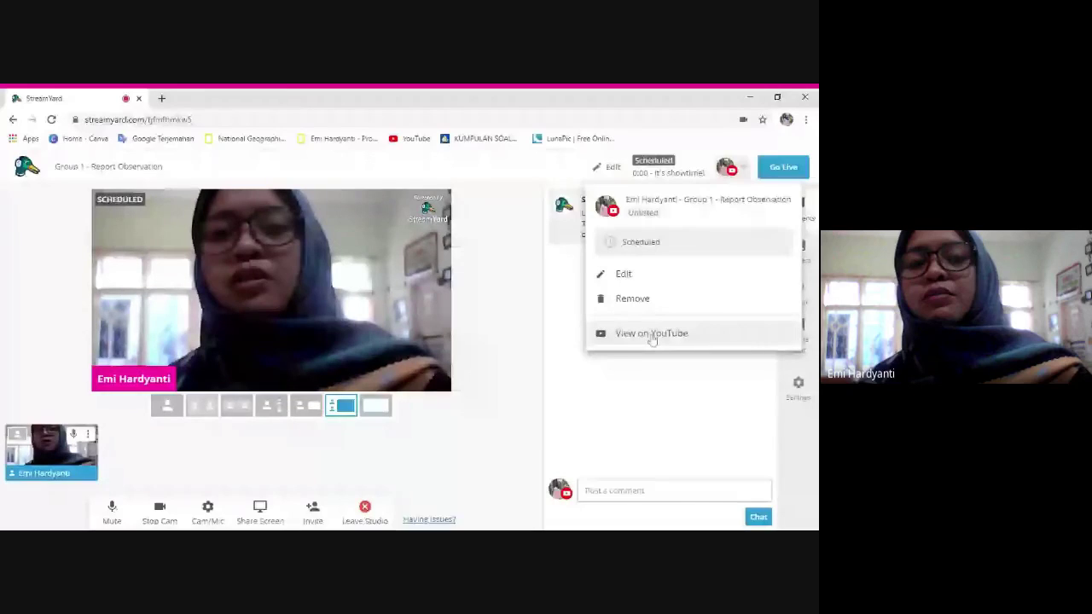
- Open the scheduled broadcast on YouTube from its destination, return to the studio, and close the extra browser tab
left_click(651, 333)
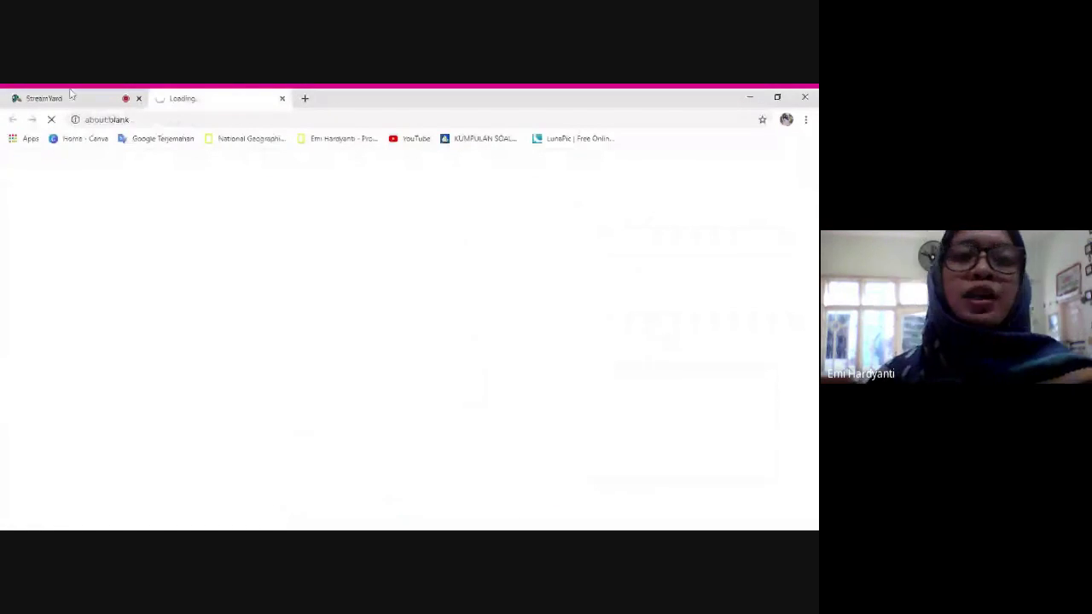
left_click(64, 96)
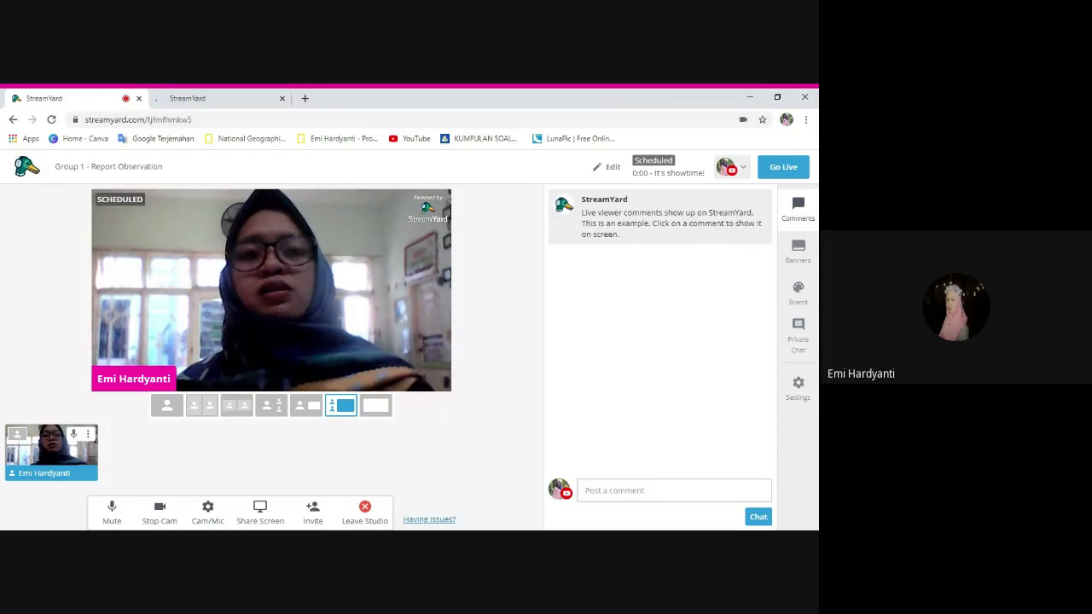
left_click(281, 98)
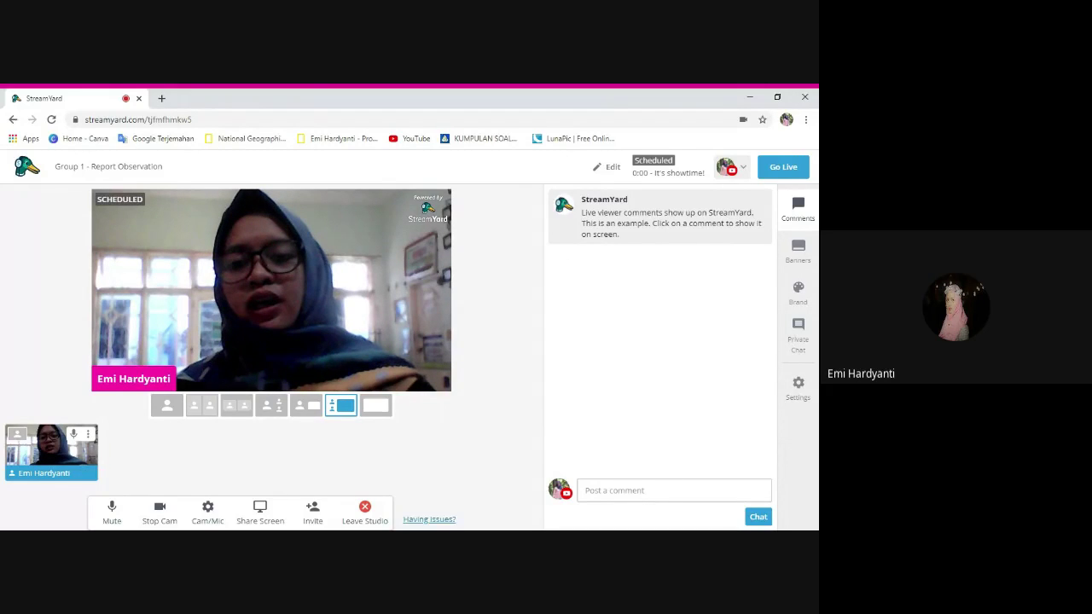
- Show the StreamYard example viewer comment on the stream, then hide it
left_click(666, 490)
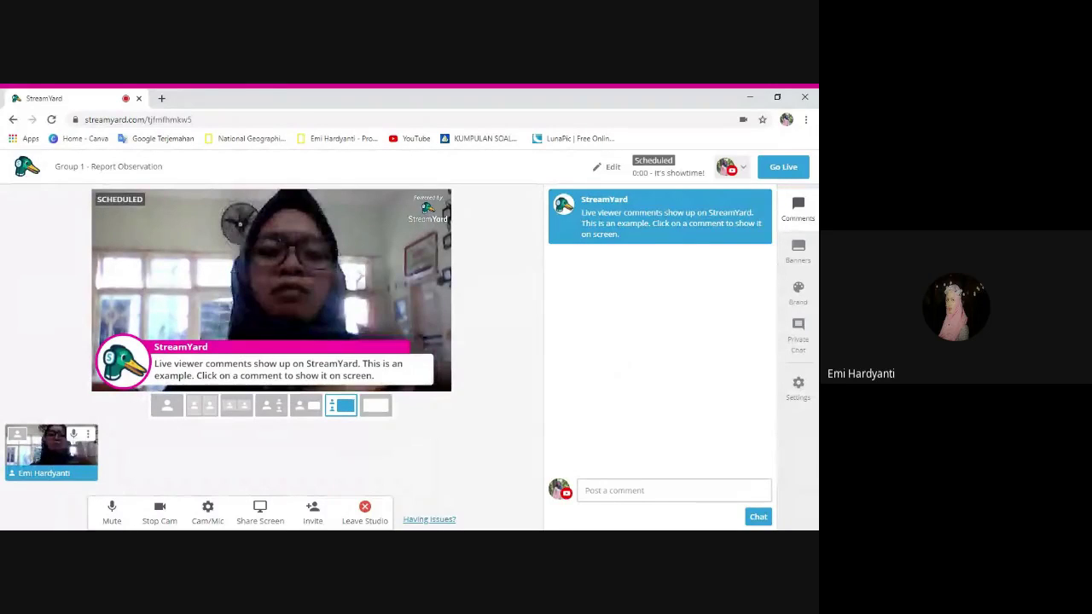
mouse_move(655, 279)
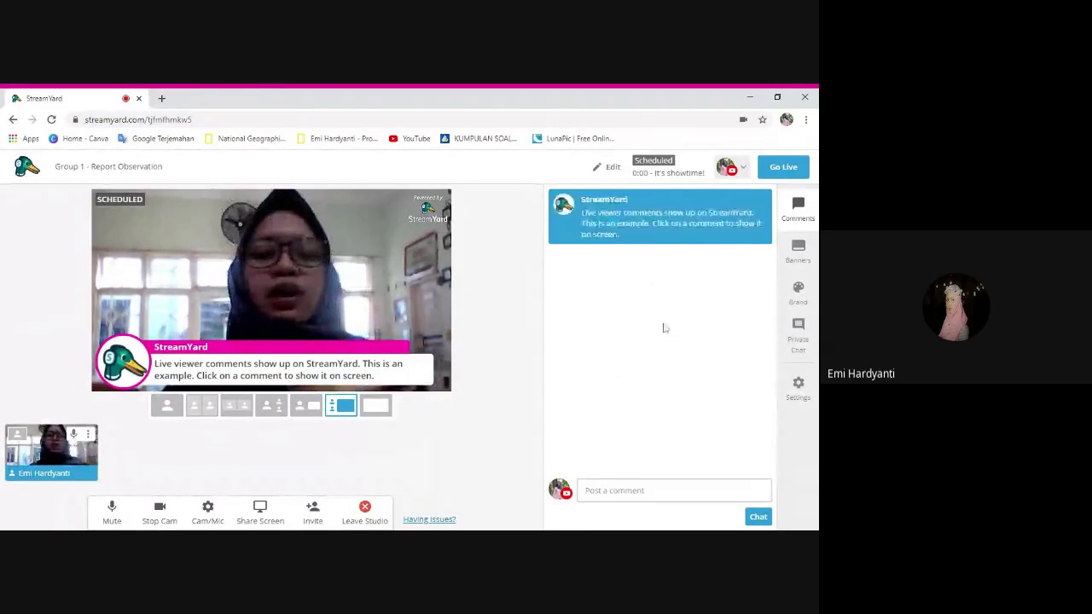
mouse_move(658, 219)
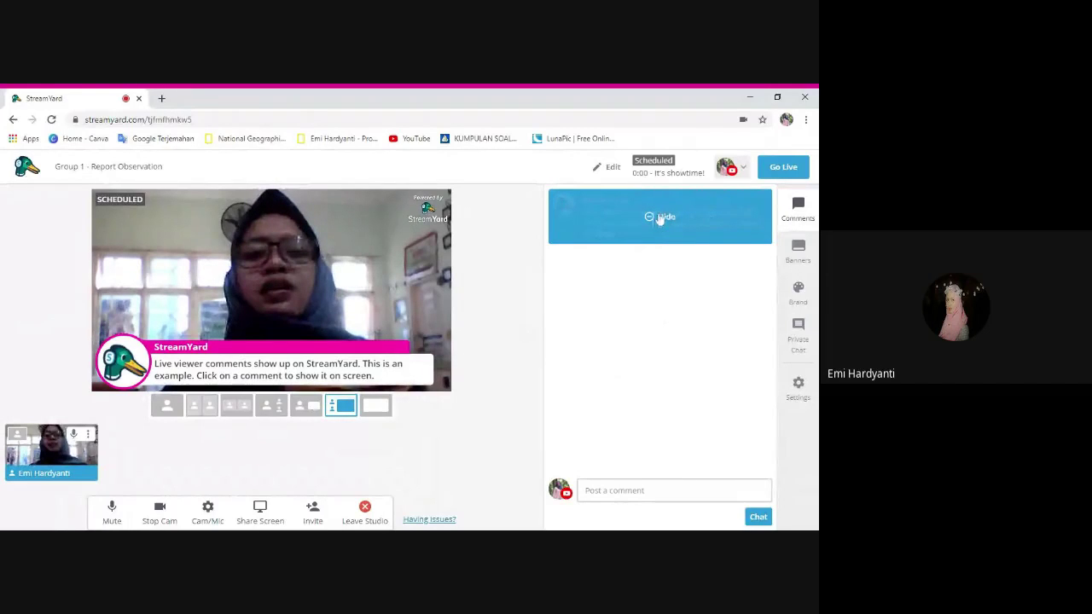
- Save the "Belajar Modus, Median, dan Mean" banner without ticker scrolling, then show it on the stream and hide it
left_click(799, 251)
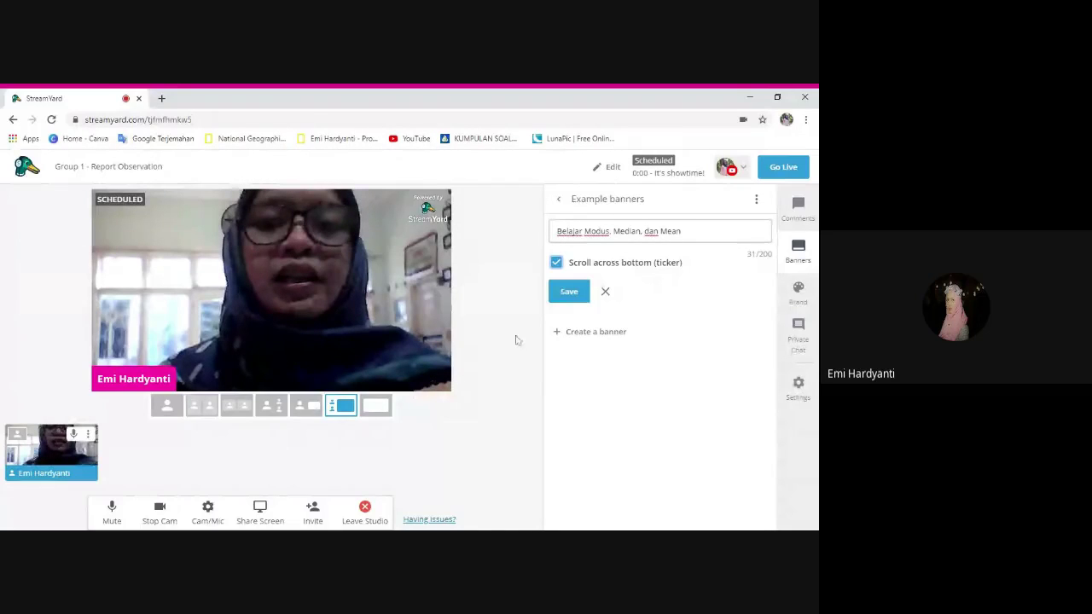
left_click(556, 263)
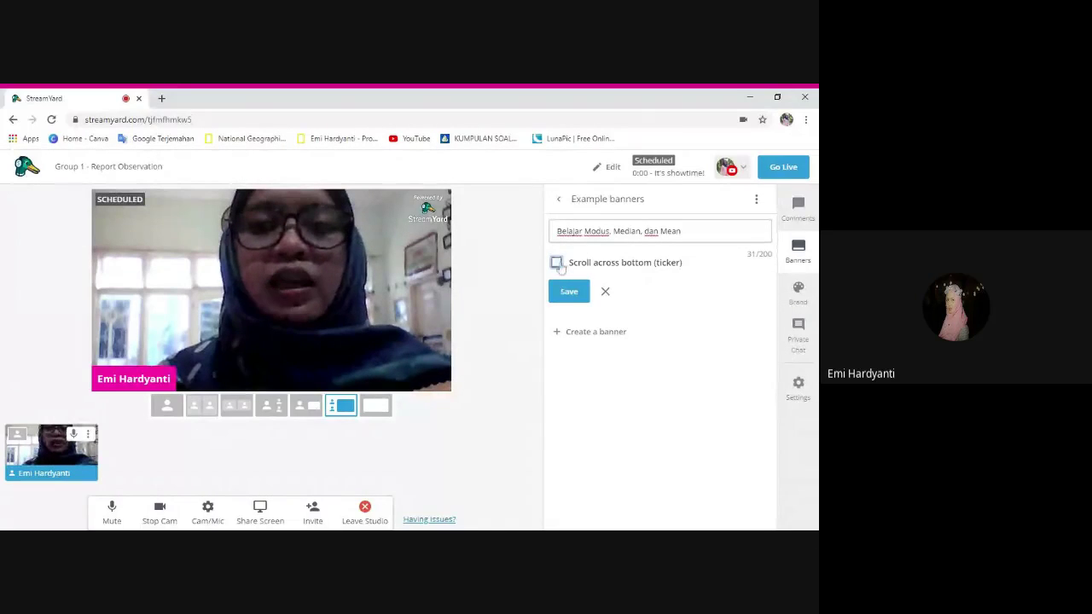
left_click(569, 293)
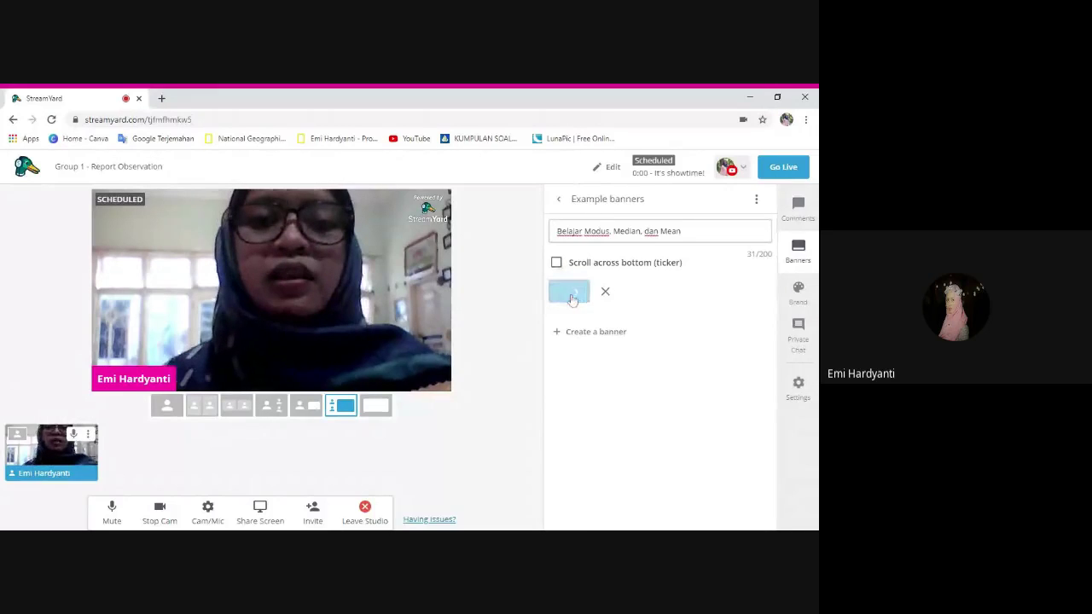
mouse_move(652, 247)
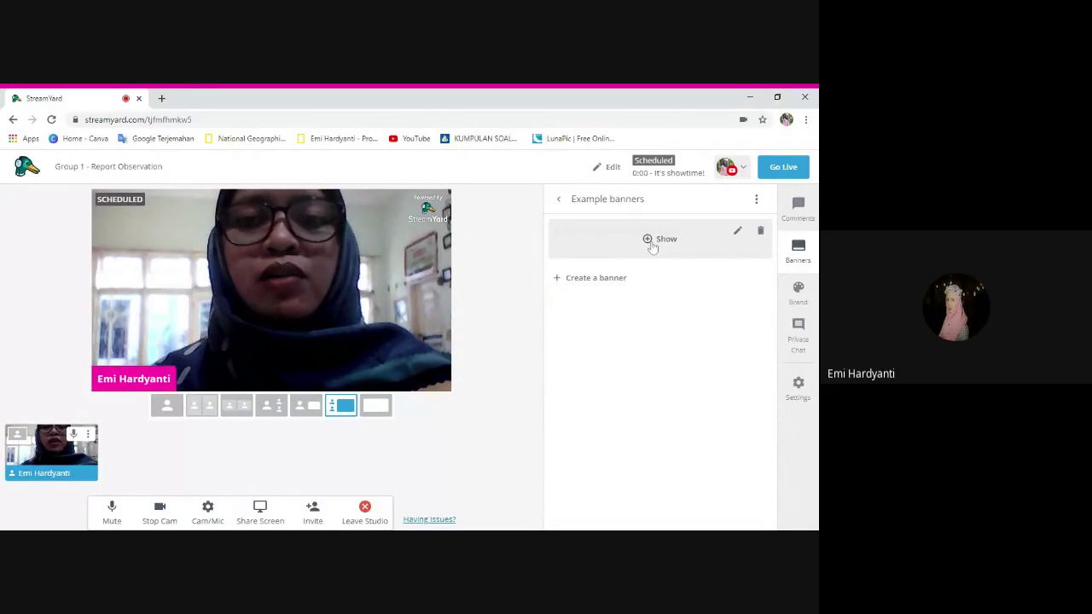
left_click(653, 244)
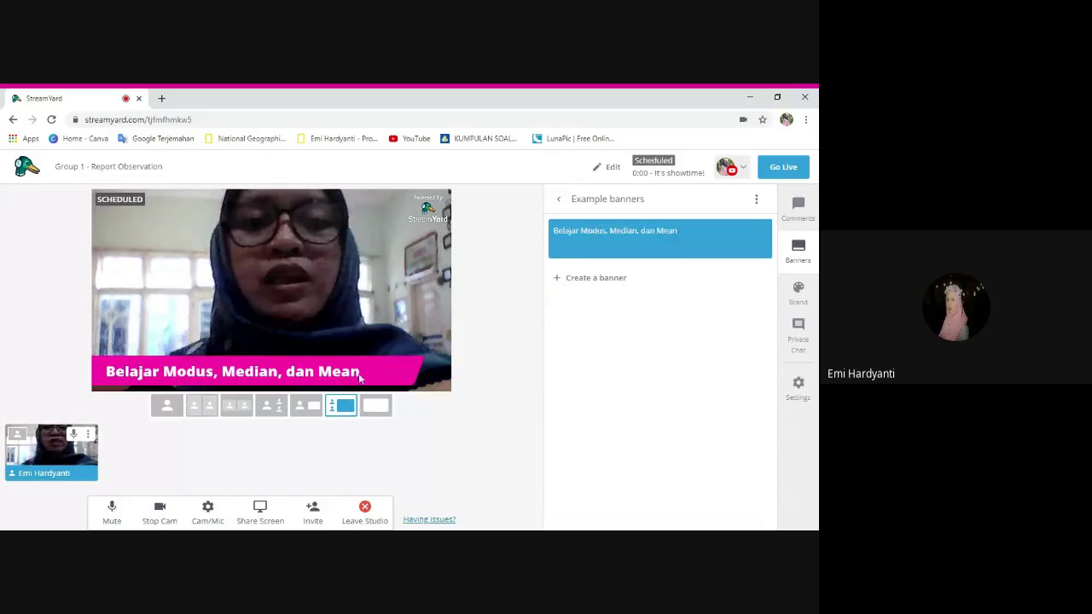
mouse_move(580, 247)
left_click(655, 239)
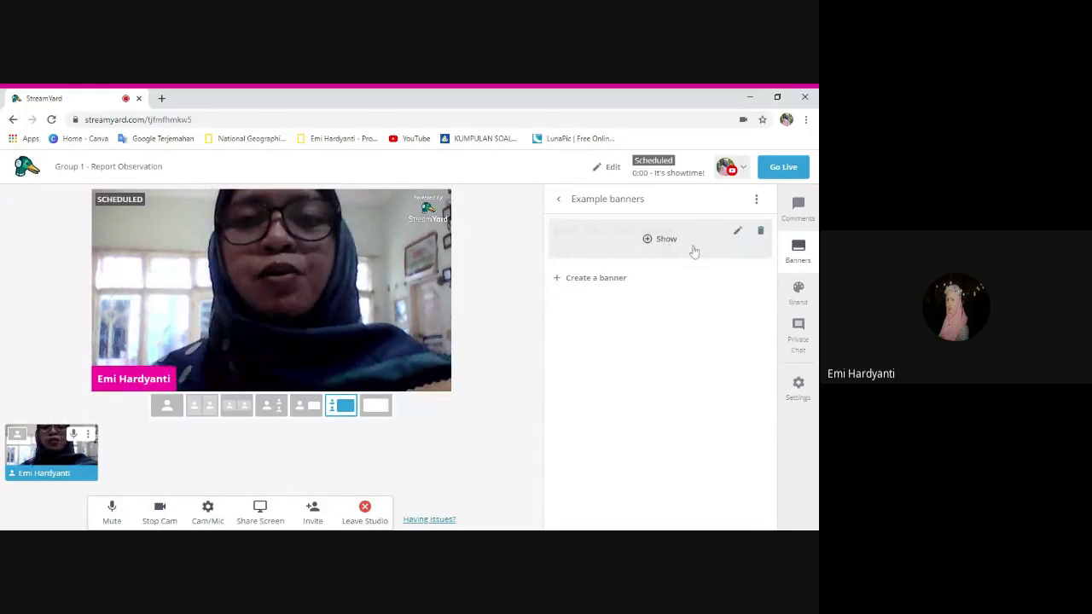
- Turn on ticker scrolling across the bottom for the saved banner, then show it on the stream and hide it
left_click(739, 236)
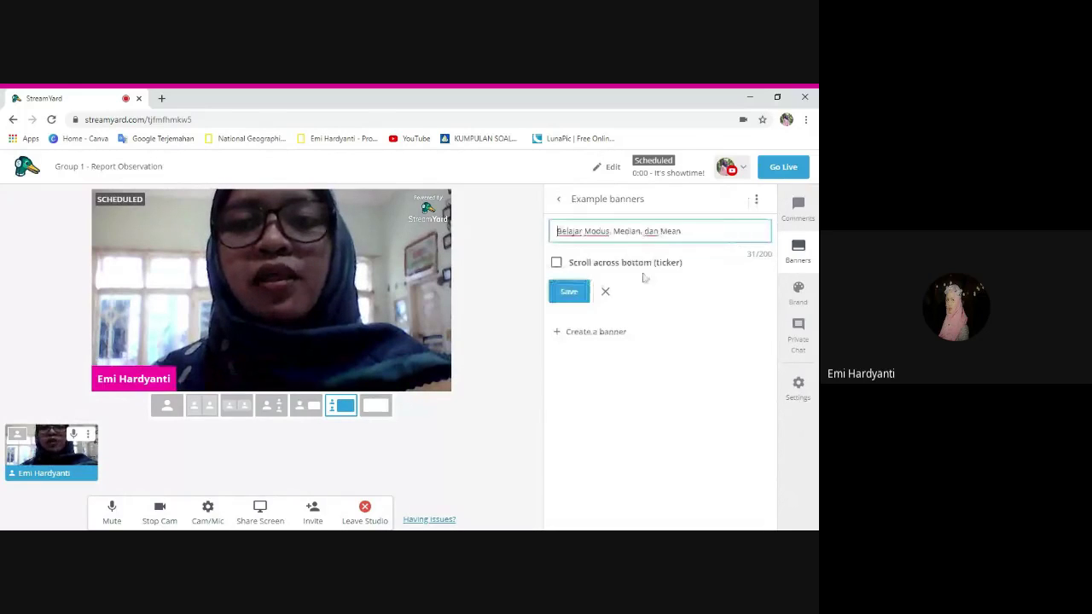
left_click(557, 262)
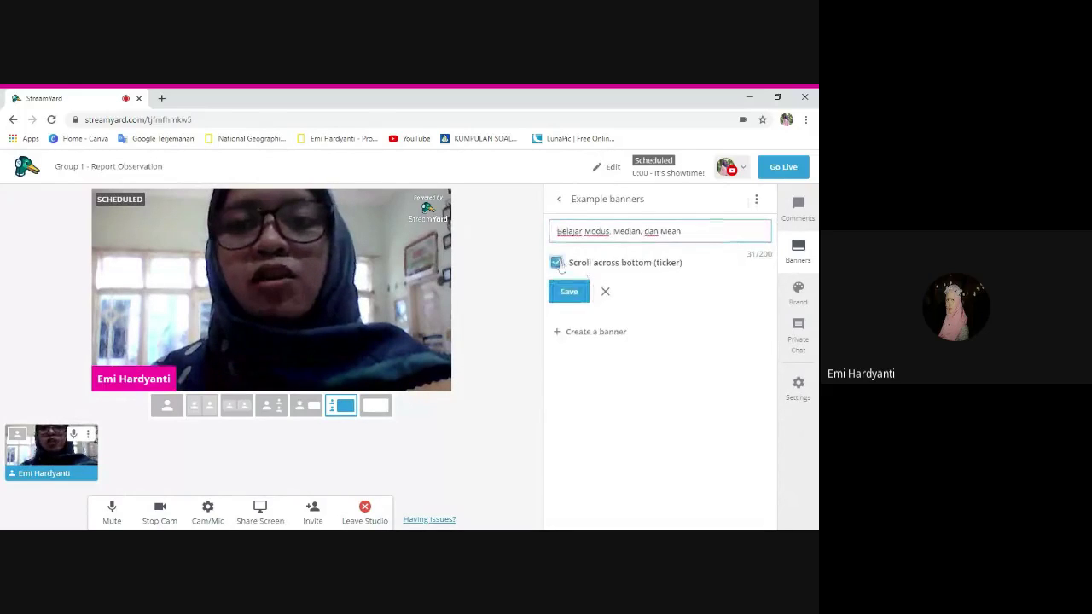
left_click(577, 295)
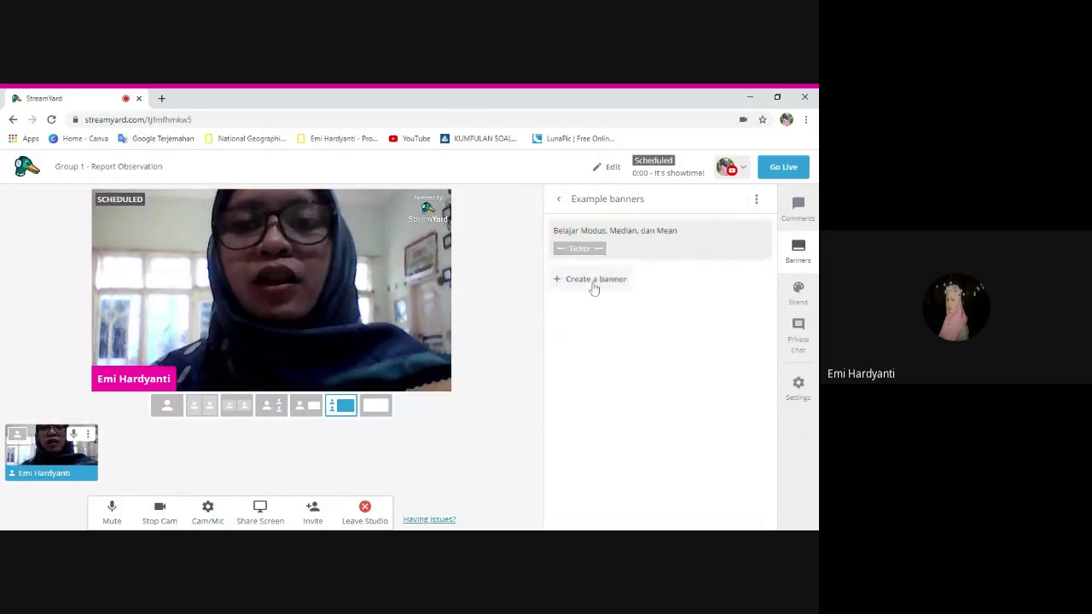
left_click(659, 240)
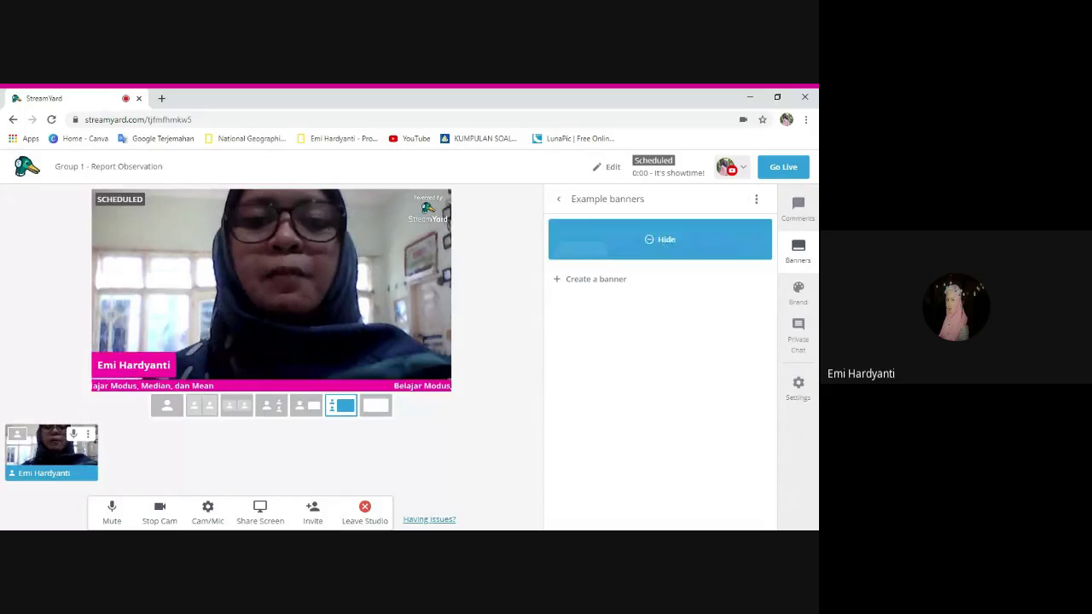
left_click(766, 238)
- Change the saved ticker banner's text to "Kelompok 2 - Report Observation Science" and show it on the stream
left_click(739, 234)
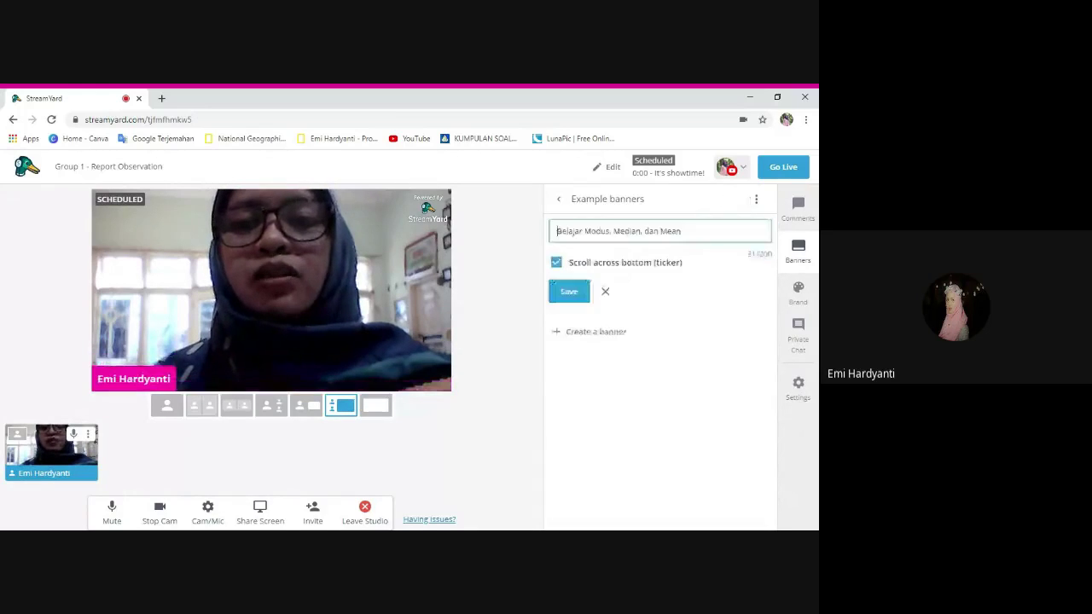
key("ctrl+a")
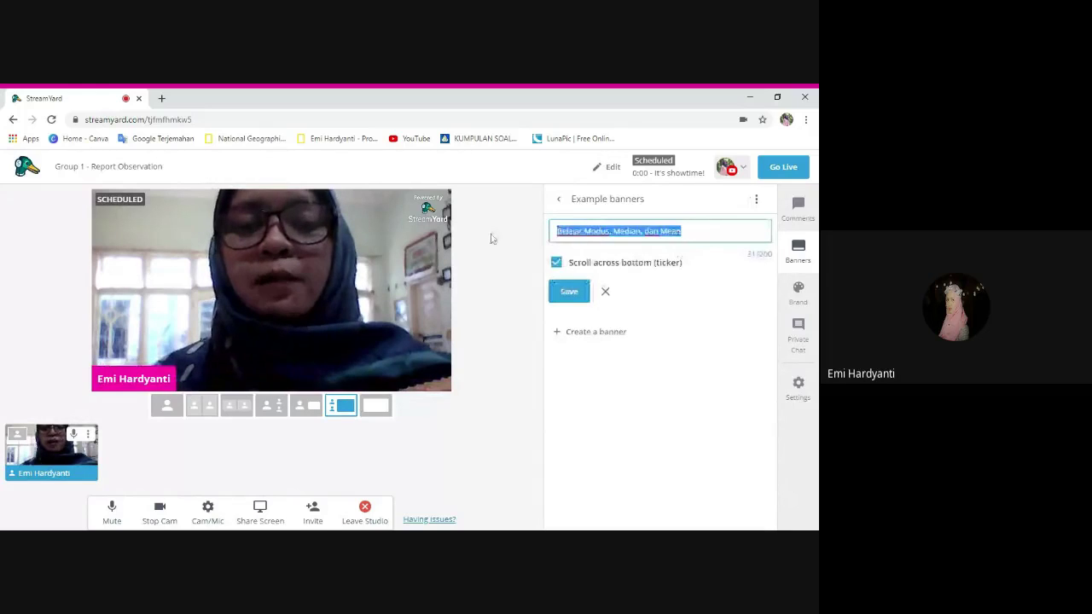
type("kelompok 2")
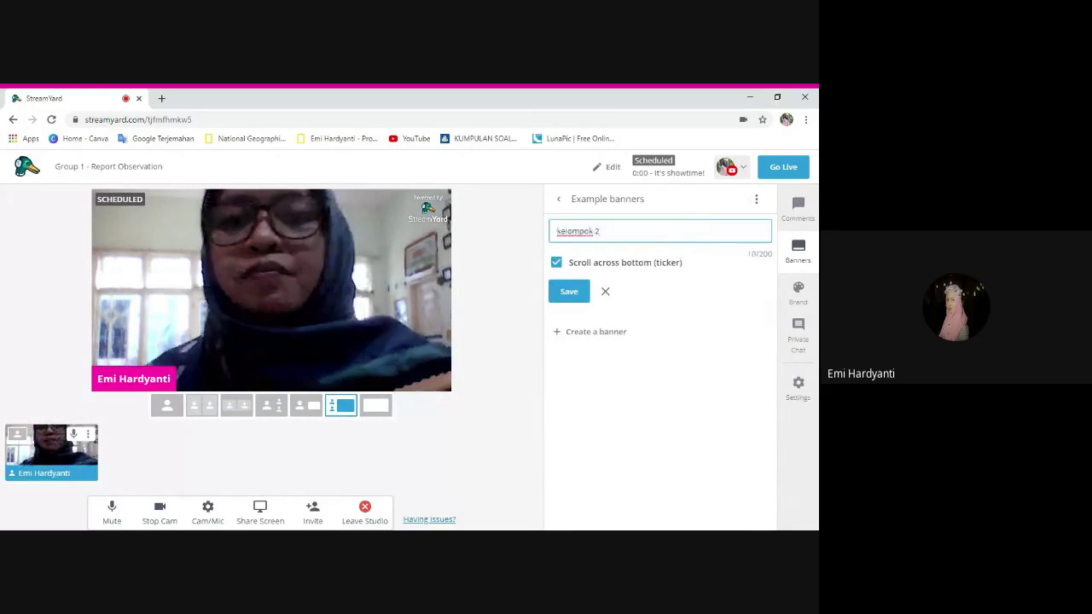
key("ctrl+a")
key("BackSpace")
type("kelompo")
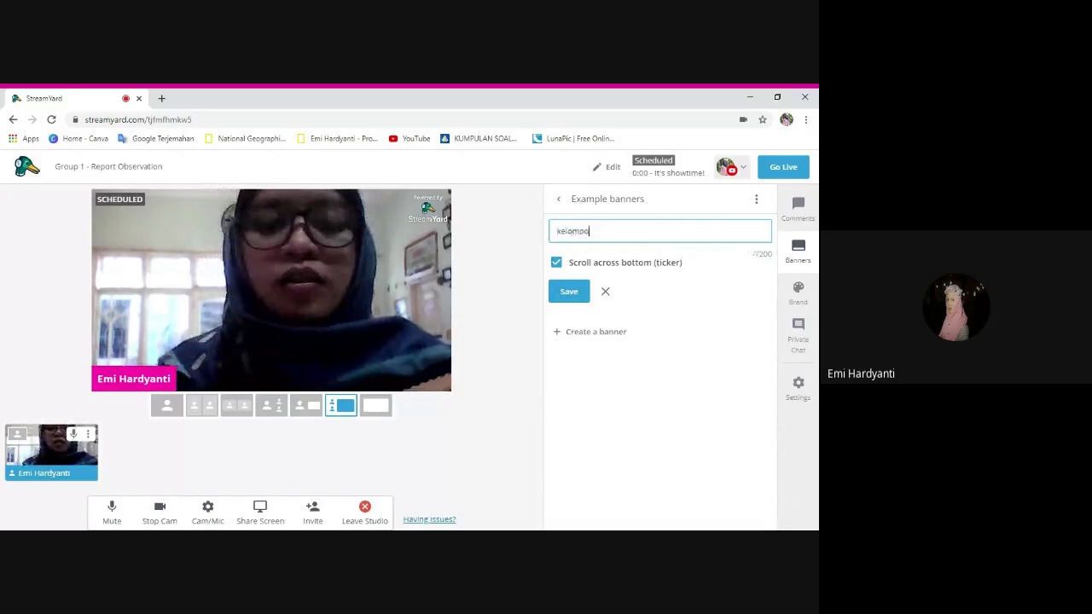
type("k 2 -")
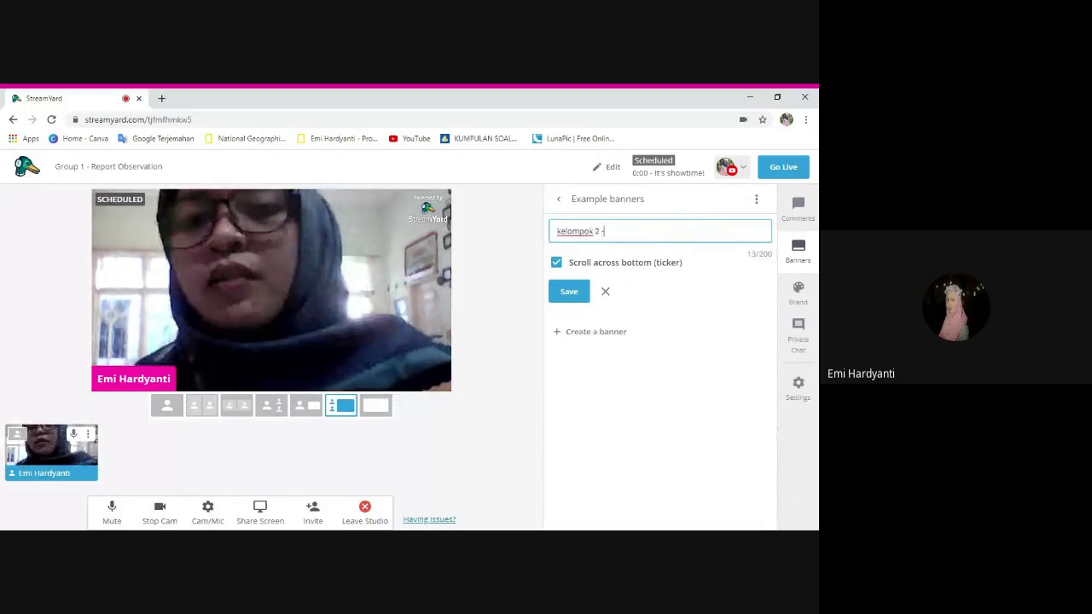
key("Home")
key("Delete")
type("K")
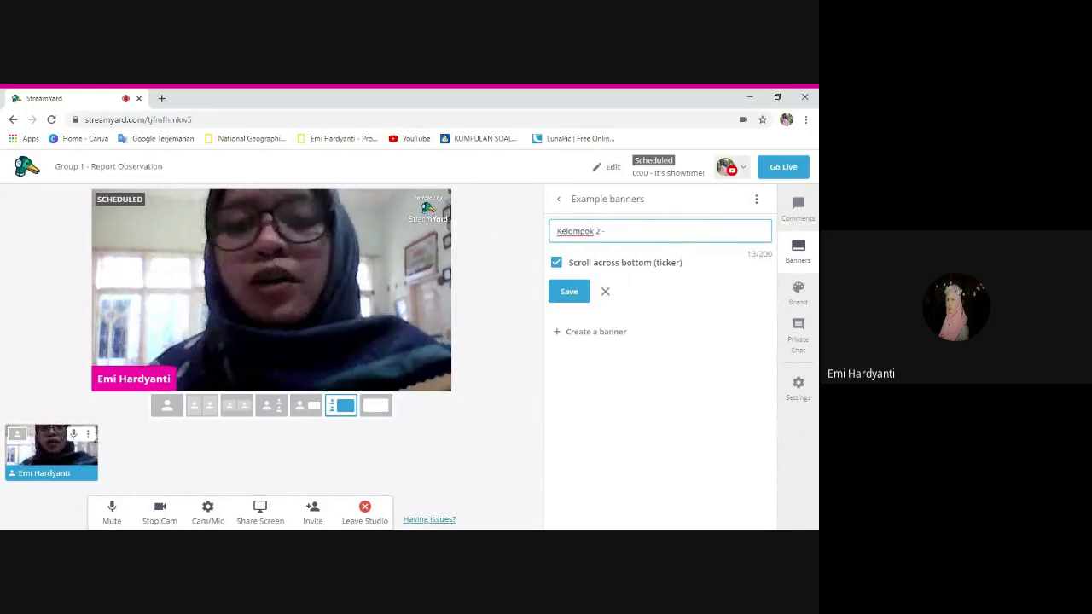
key("End")
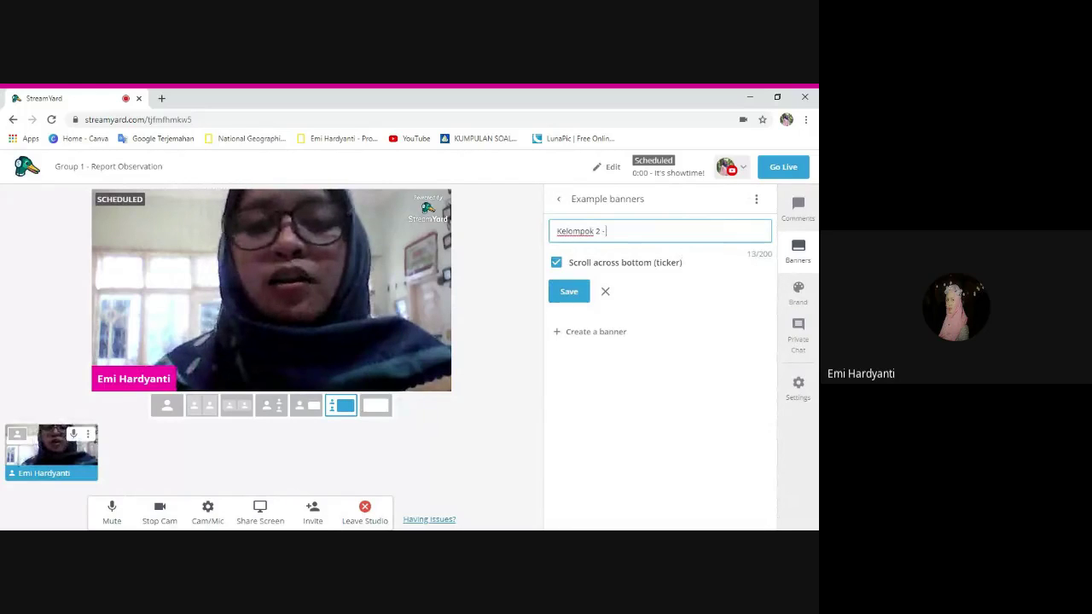
type("Report Observat")
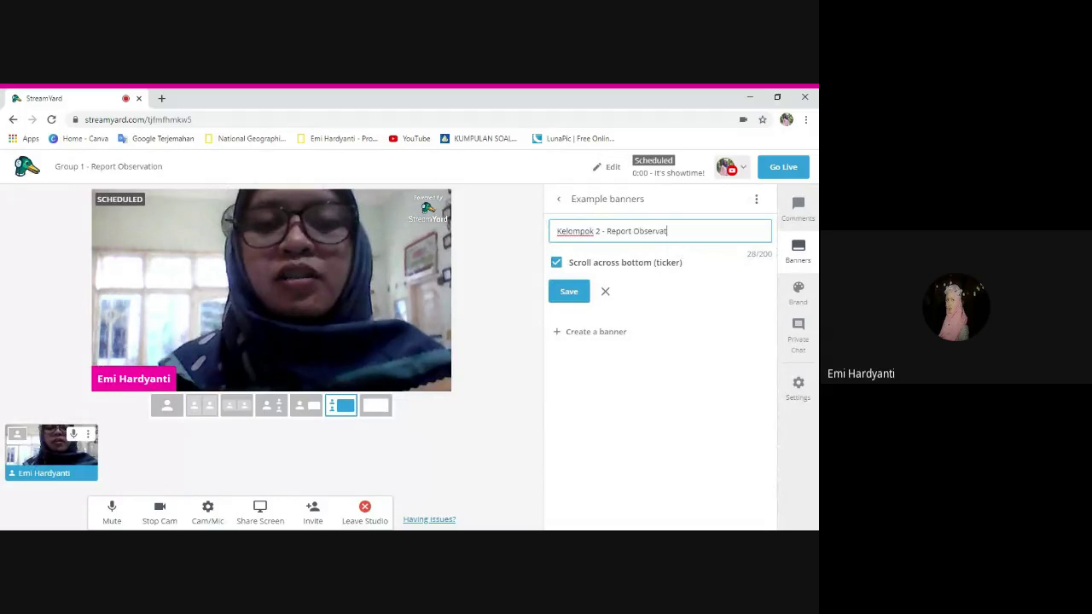
type("ion Science")
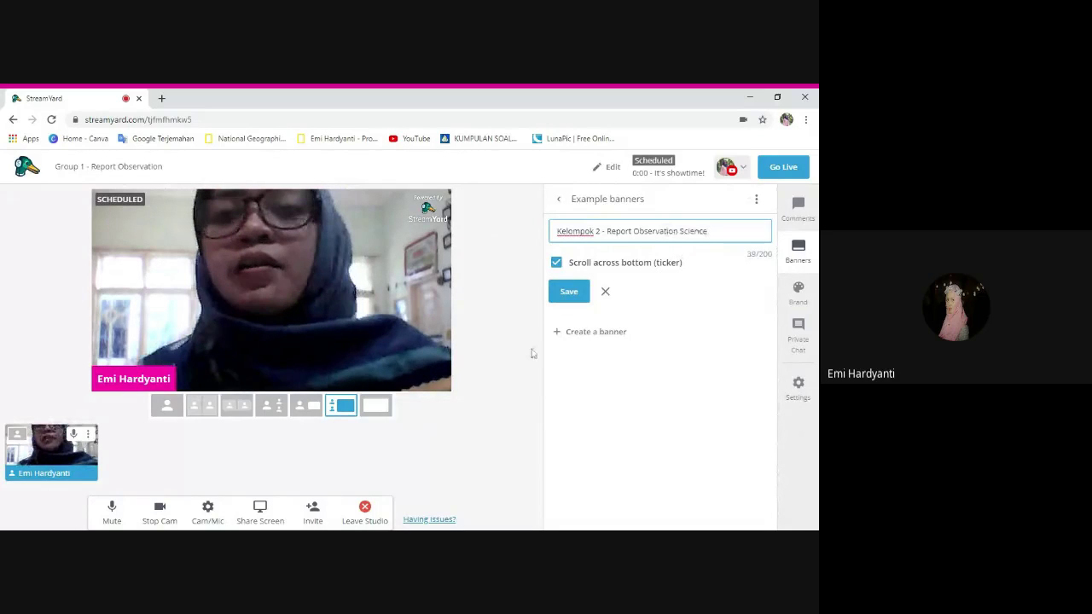
left_click(573, 294)
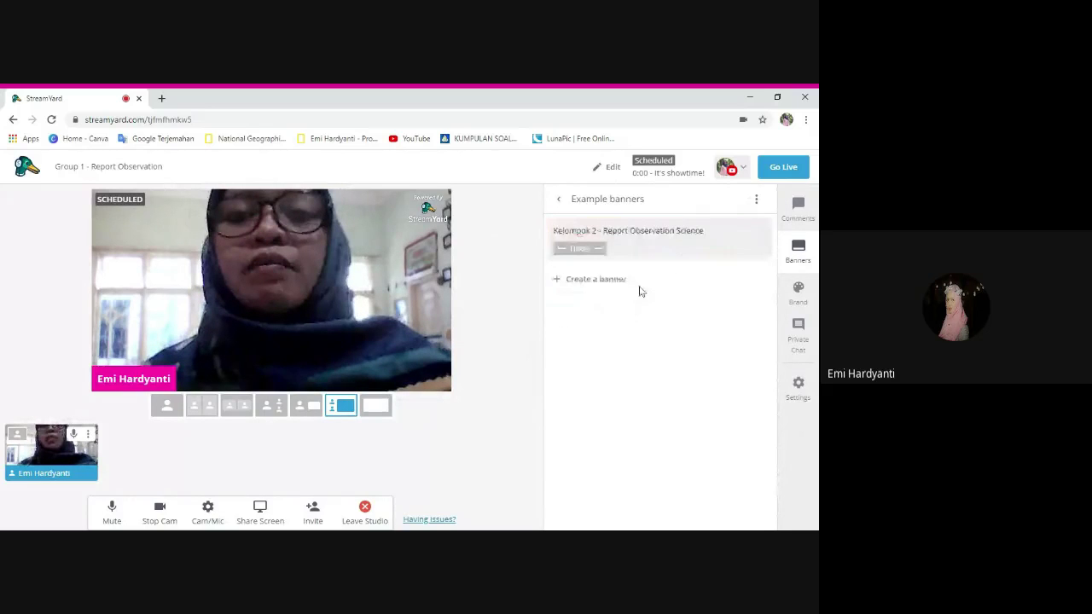
left_click(638, 247)
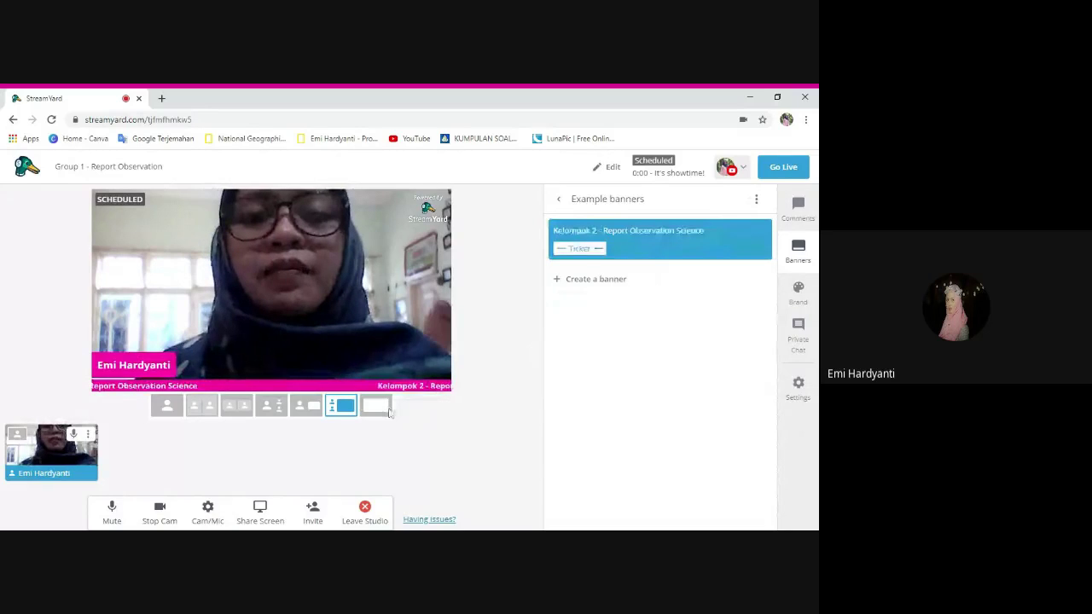
- Add a second banner listing the three group members' names, without ticker scrolling
left_click(597, 280)
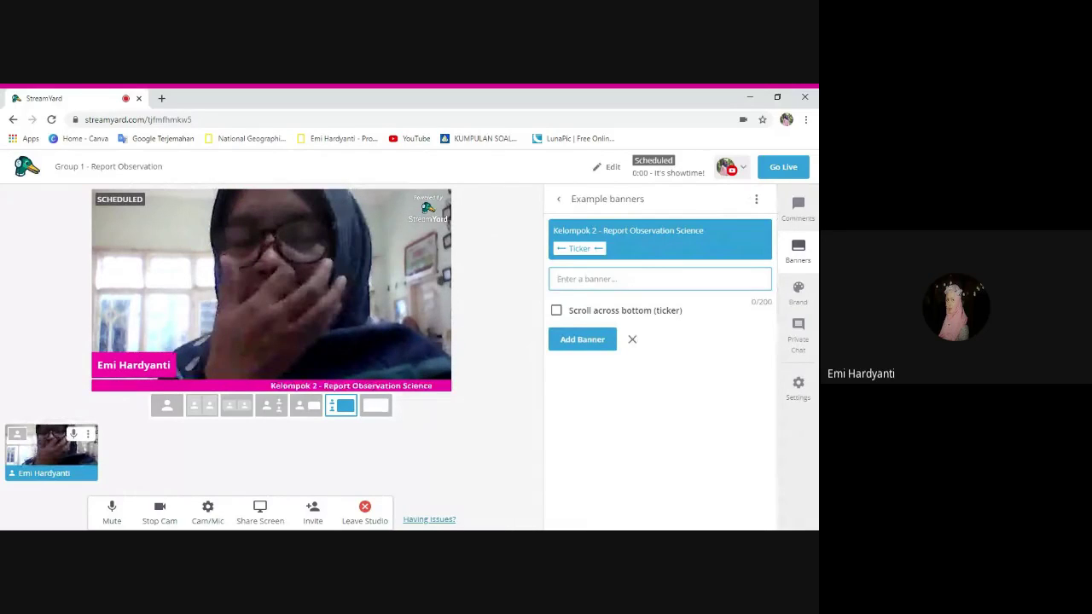
type("Javi")
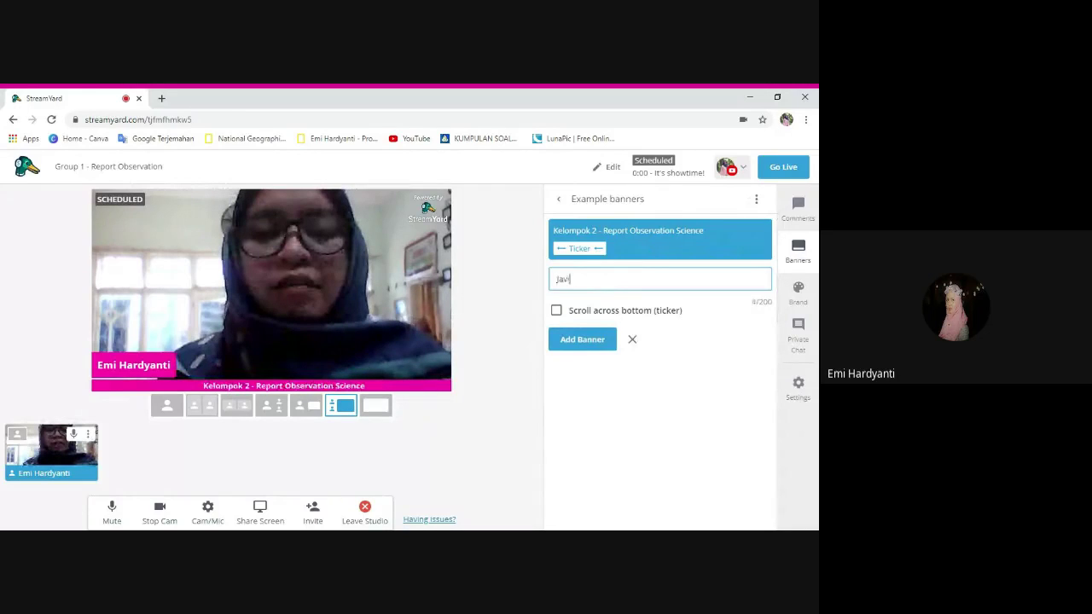
type("d, Husei")
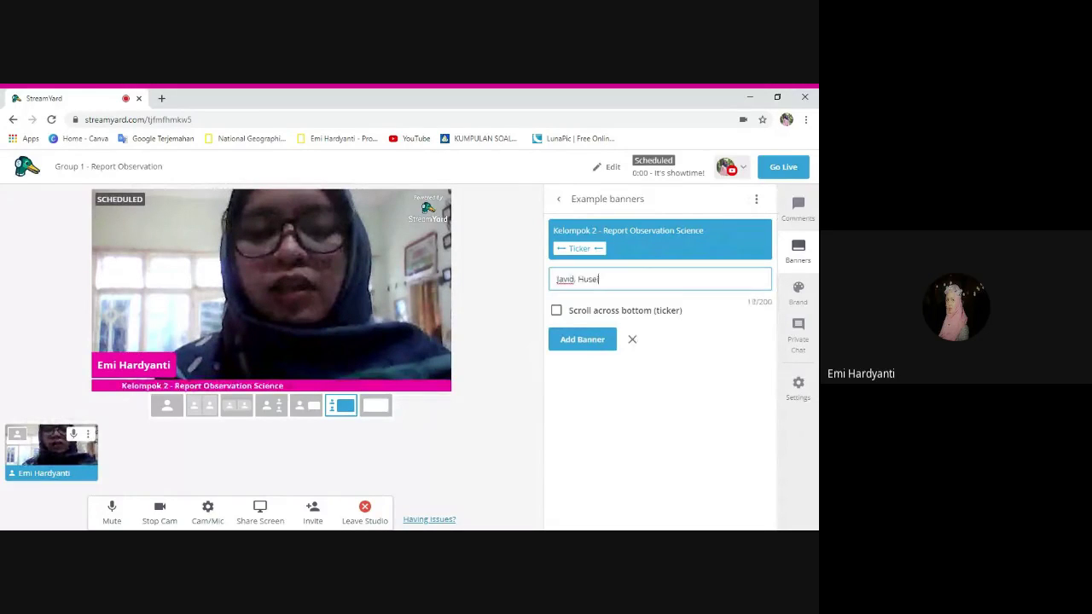
type("n, dan Ali")
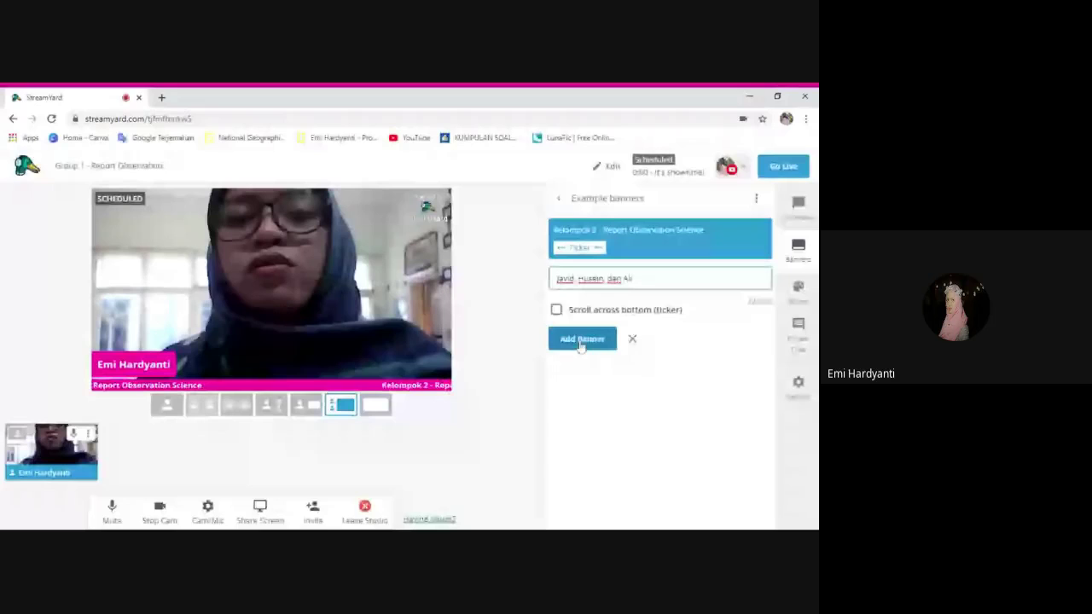
left_click(581, 339)
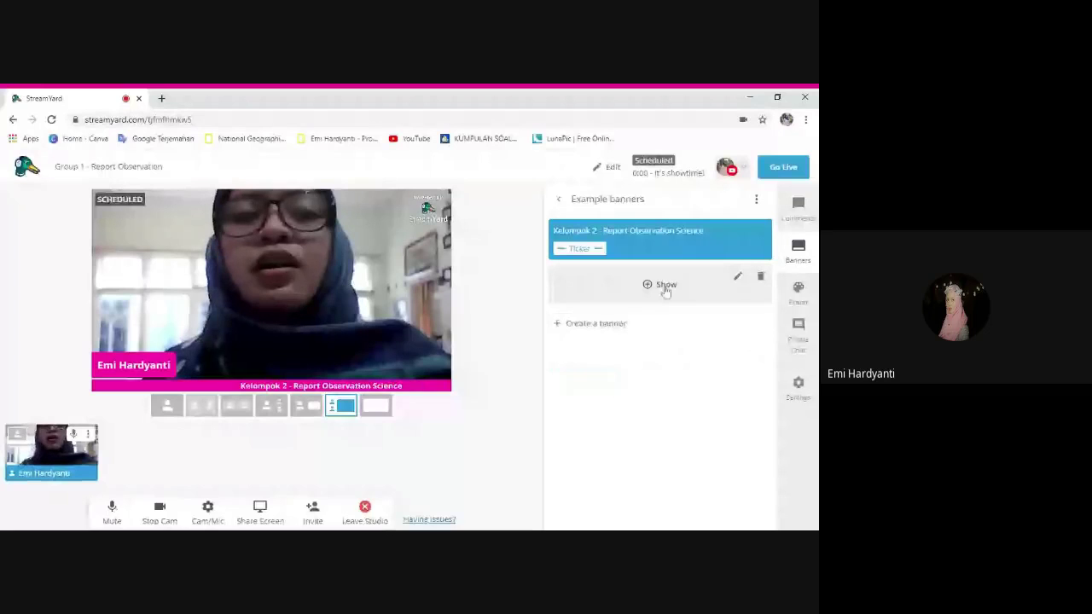
- Show the group members' names banner on the stream together with the ticker, then hide it
left_click(664, 285)
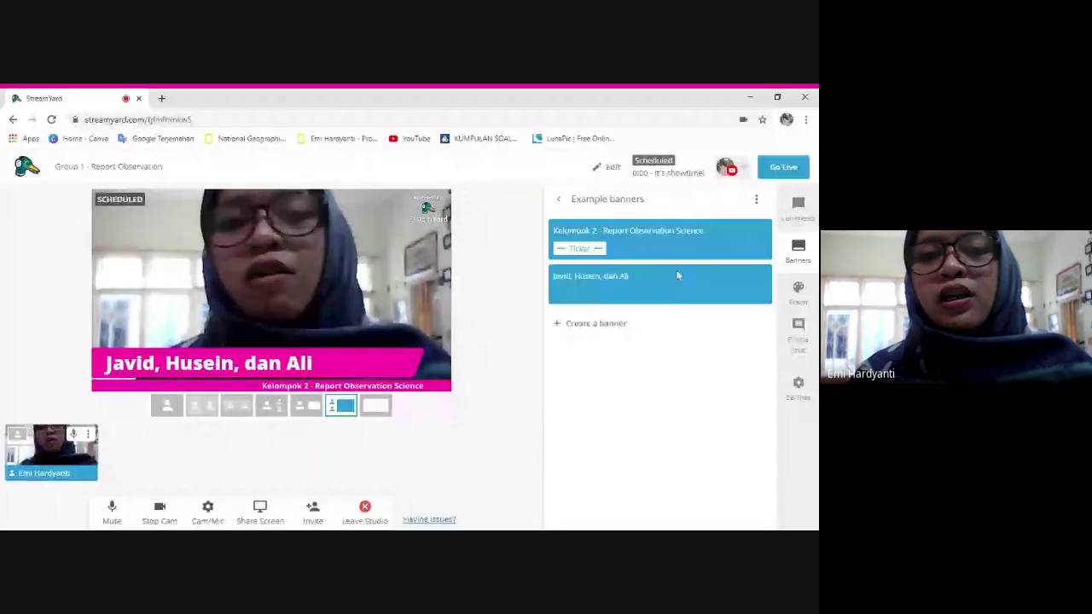
mouse_move(681, 273)
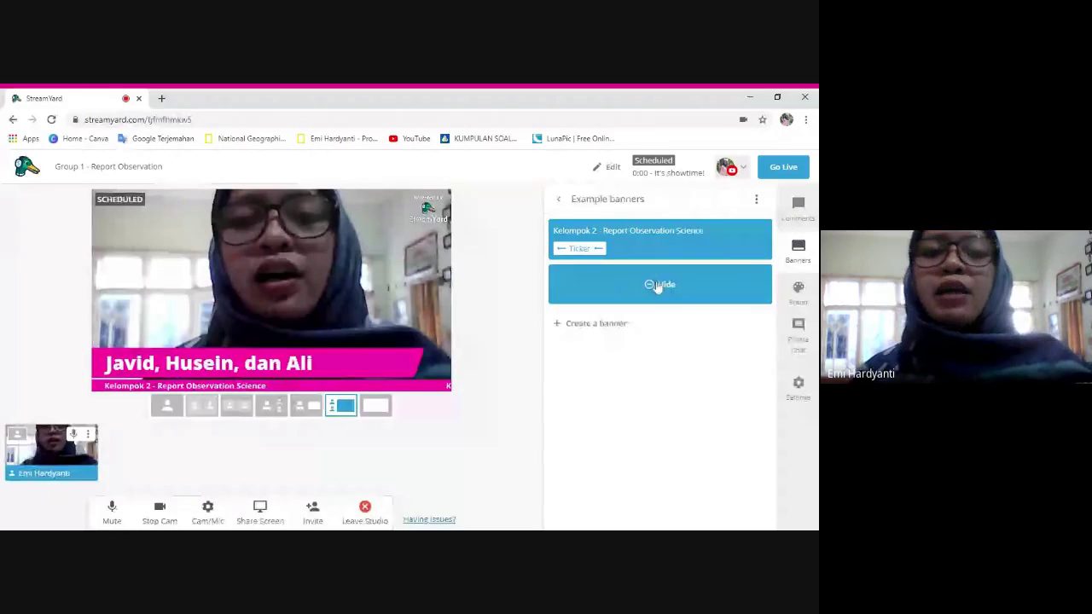
left_click(658, 286)
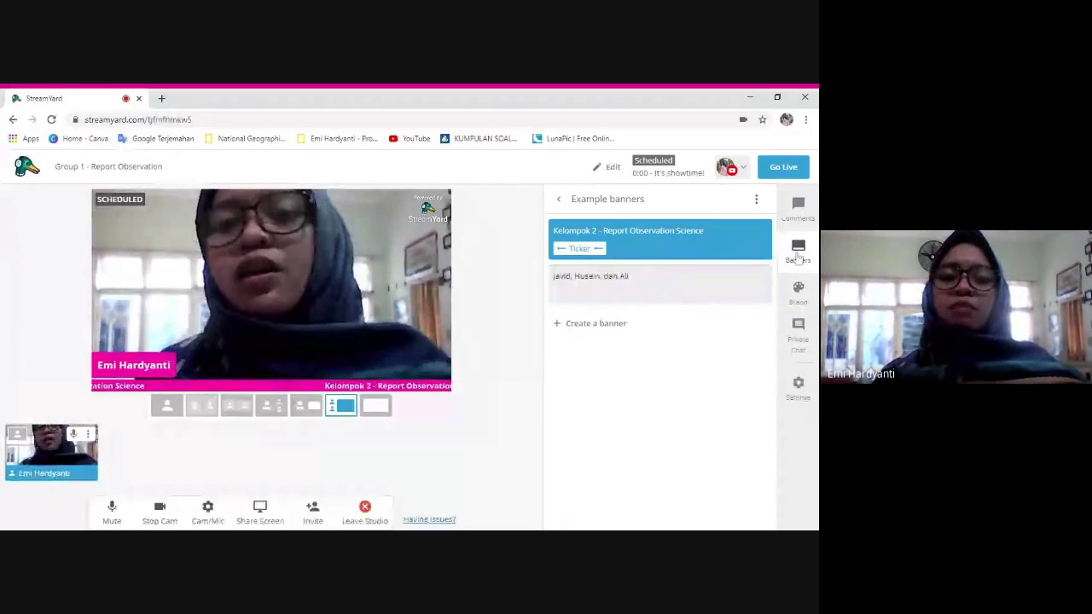
- Change the brand color to dark purple and review the logo, overlay, video clip, background and display name options
left_click(800, 294)
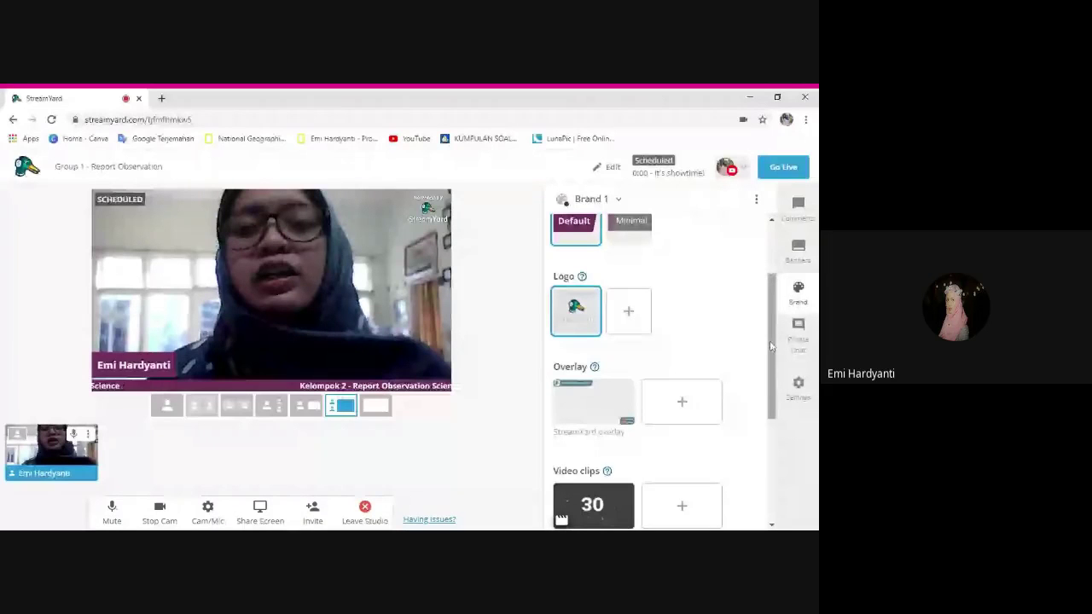
left_click_drag(771, 345, 773, 395)
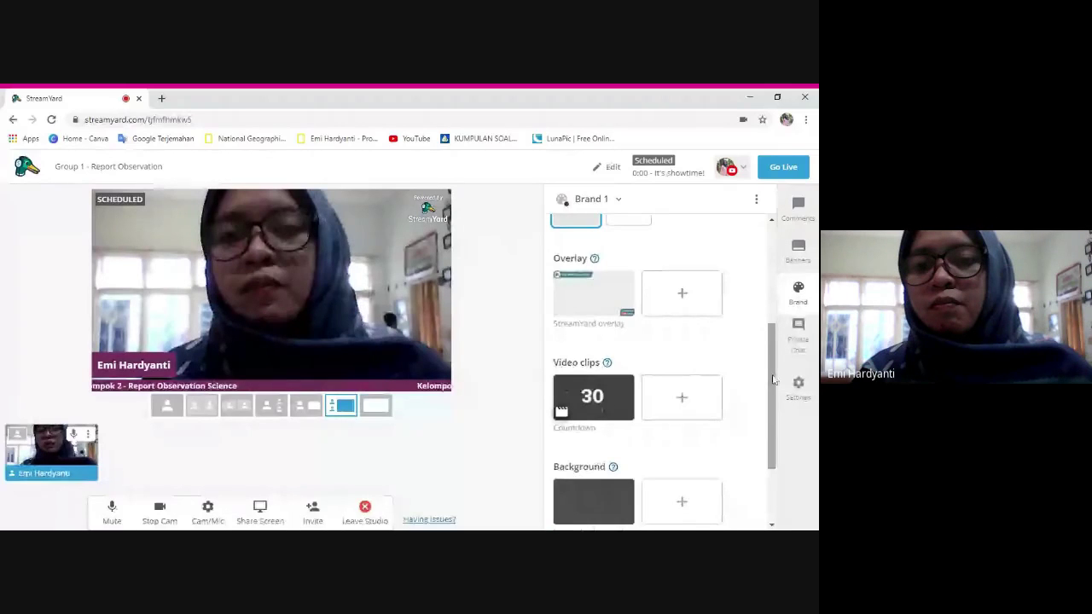
left_click_drag(773, 380, 773, 398)
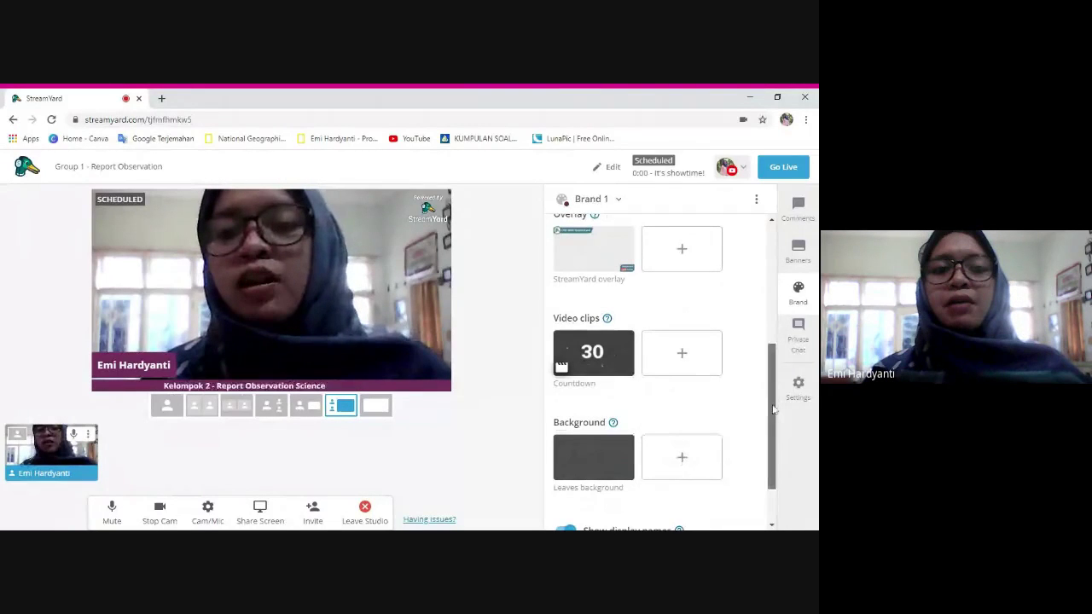
left_click_drag(773, 411, 761, 442)
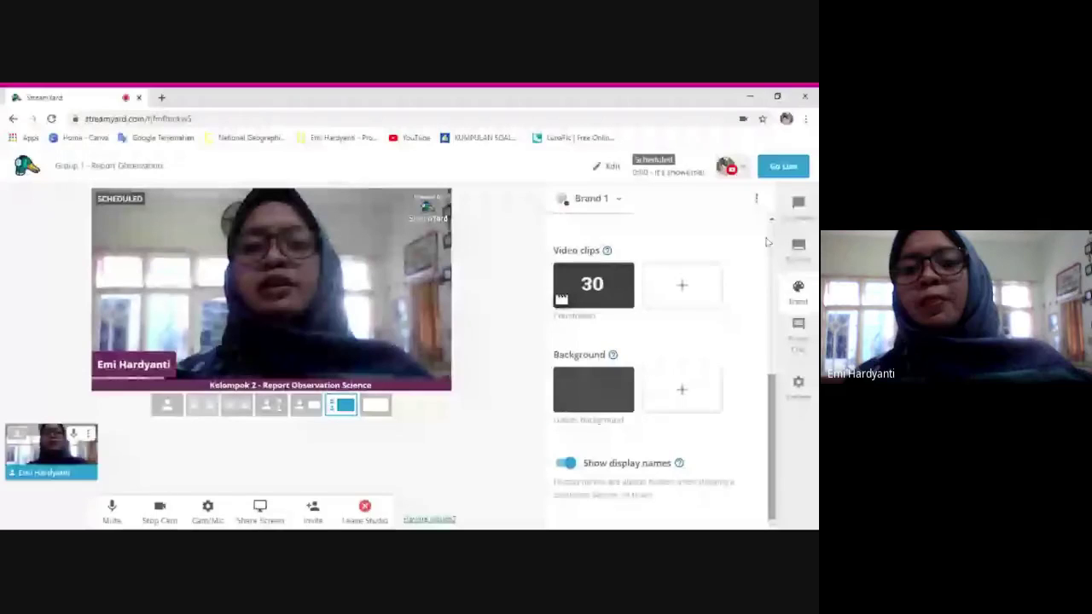
scroll(765, 290, "up", 5)
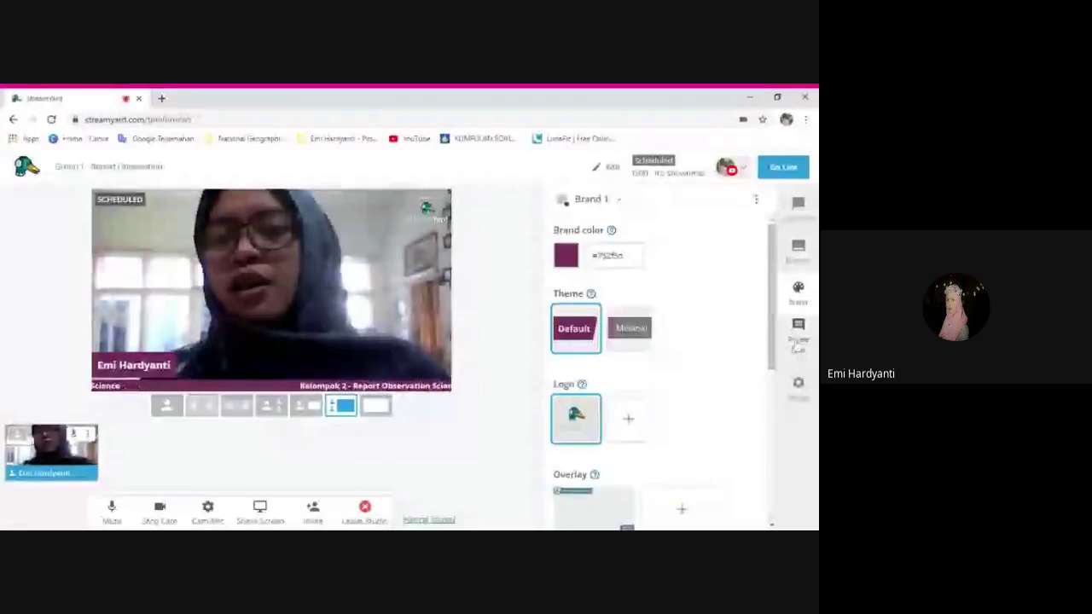
- View the private chat with guests, then open the general studio settings and close them without changes
left_click(798, 332)
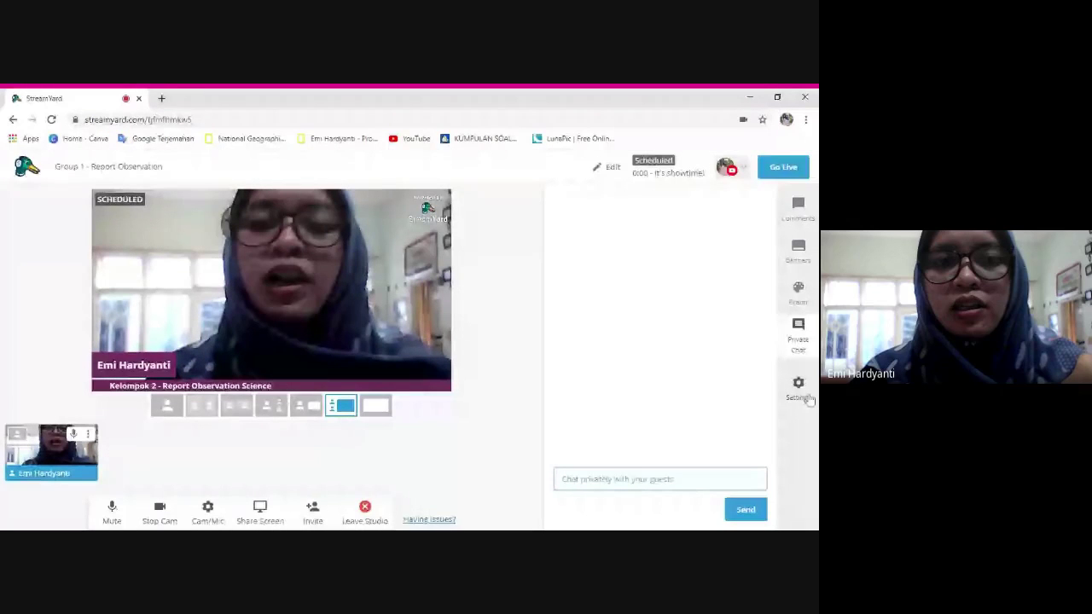
left_click(808, 396)
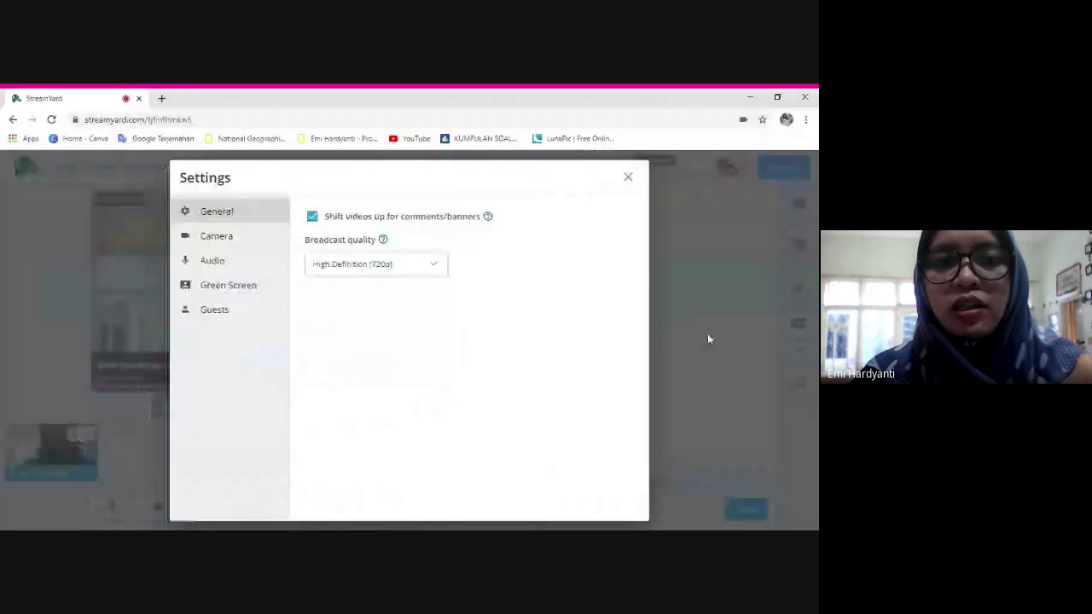
left_click(629, 181)
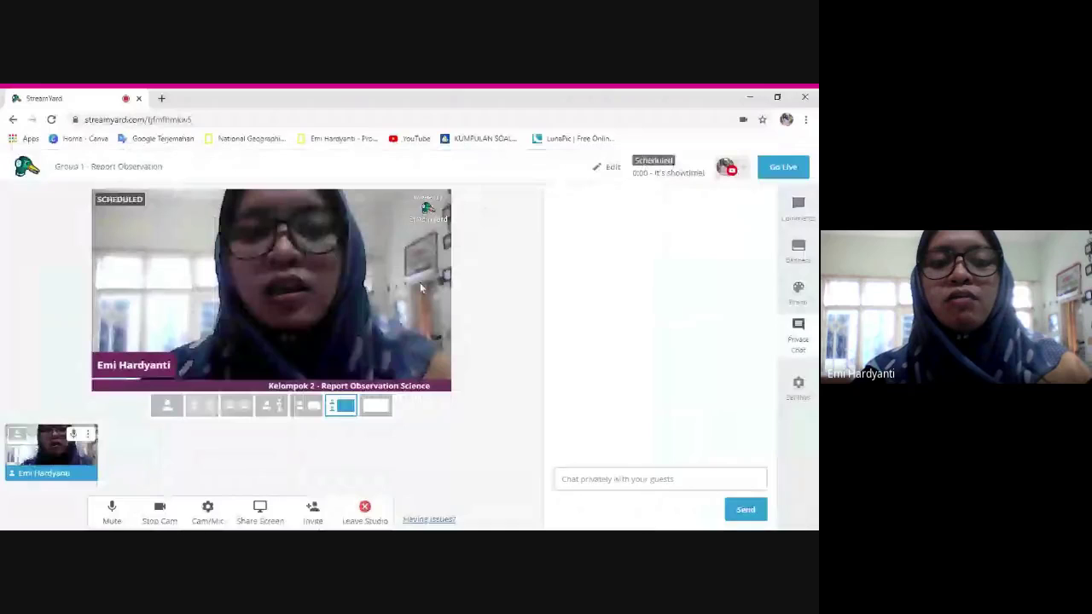